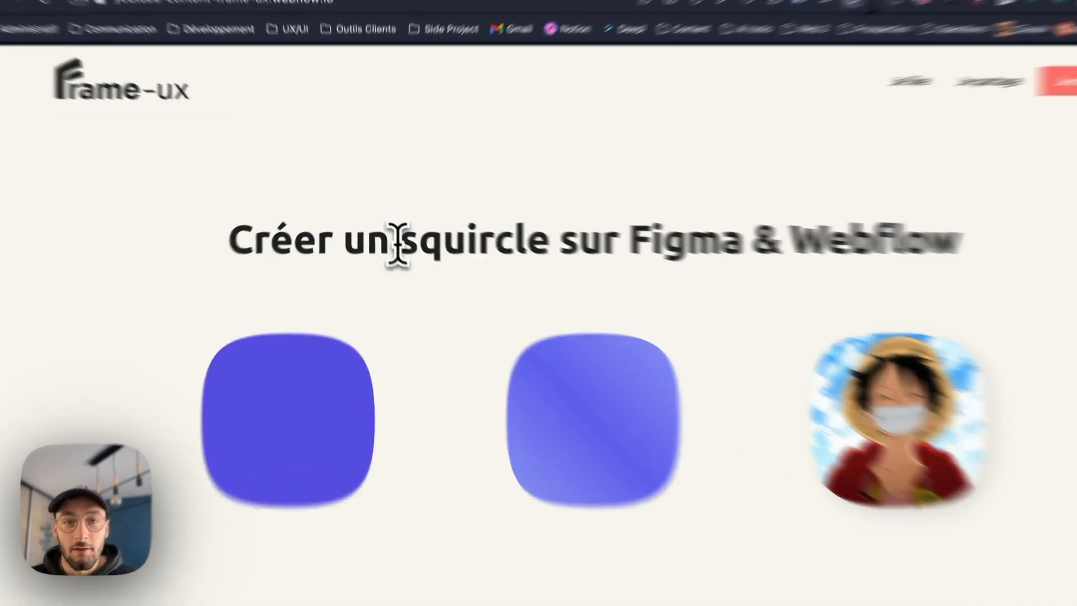
# - Switch to Figma and delete the grey rounded square that sits below the blue squircle
pyautogui.moveTo(393, 235); pyautogui.dragTo(439, 238)
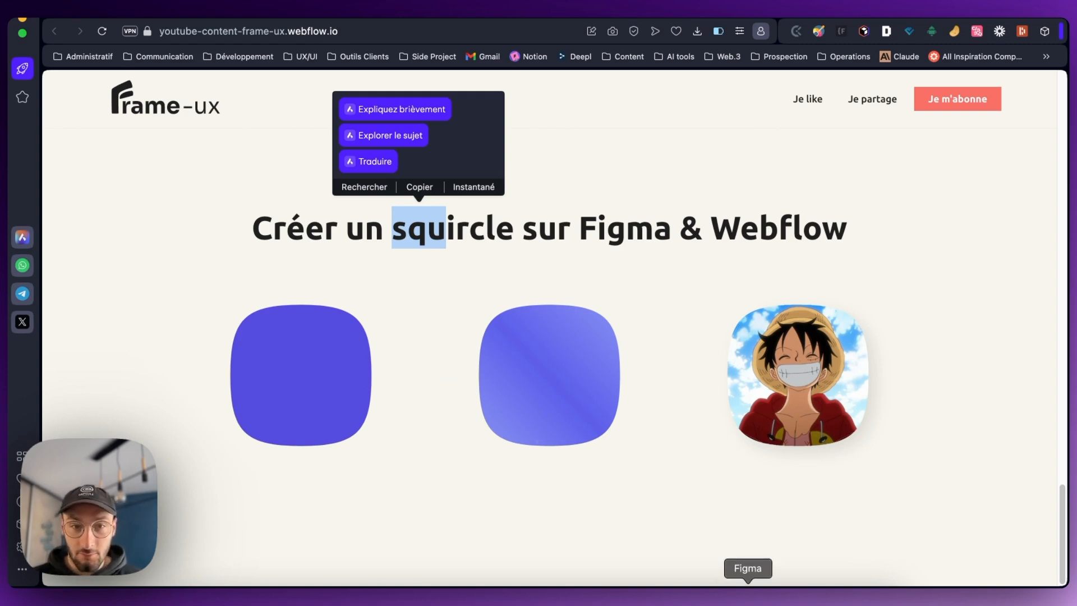
pyautogui.click(748, 597)
pyautogui.scroll(-5, 735, 398)
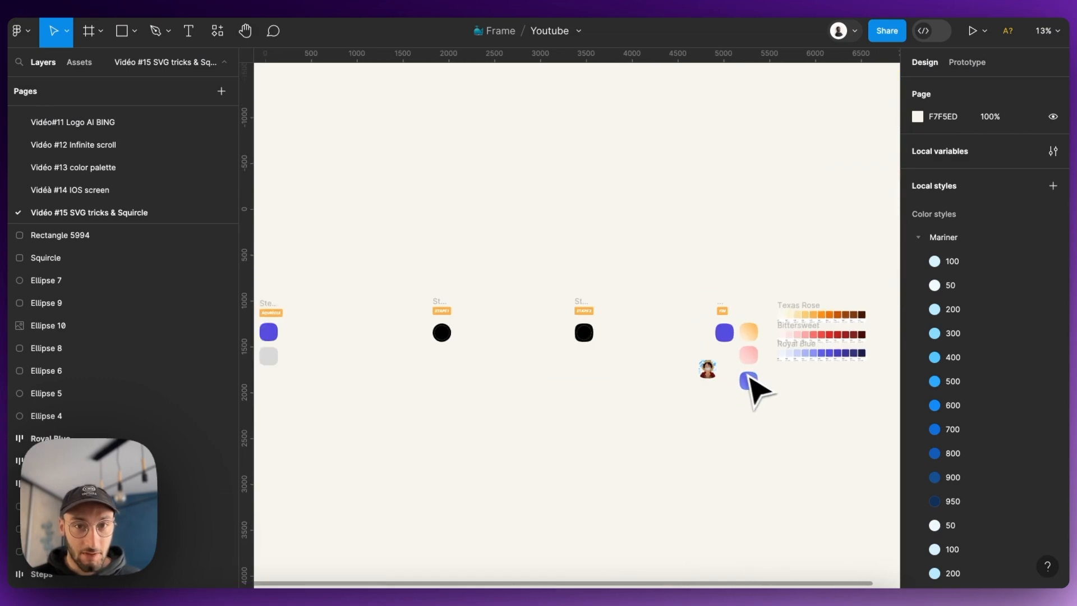
pyautogui.scroll(5, 474, 373)
pyautogui.scroll(3, 448, 351)
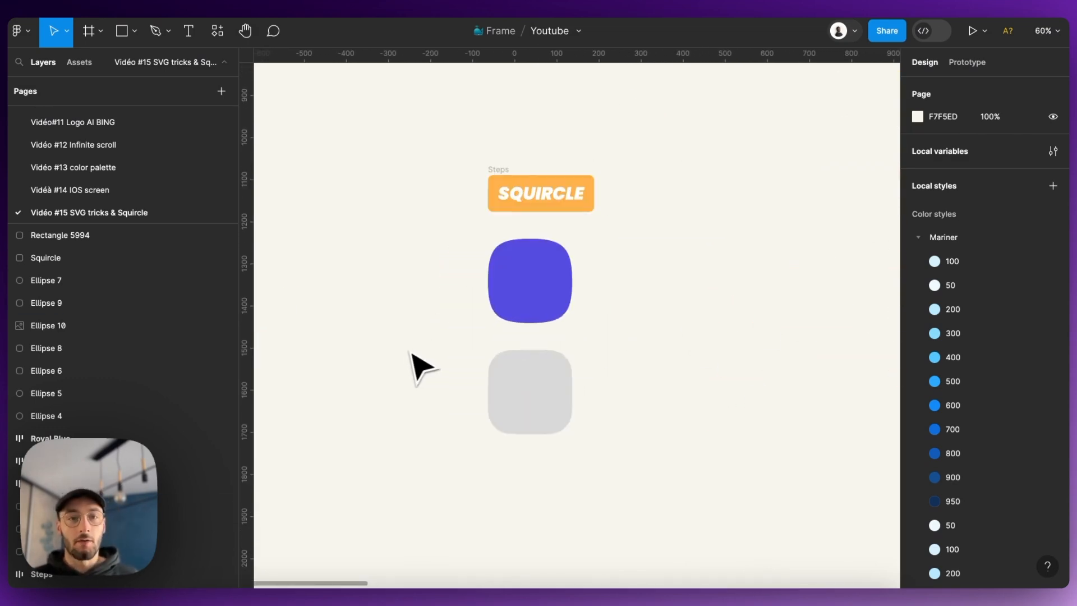
pyautogui.scroll(-4, 598, 349)
pyautogui.scroll(2, 487, 350)
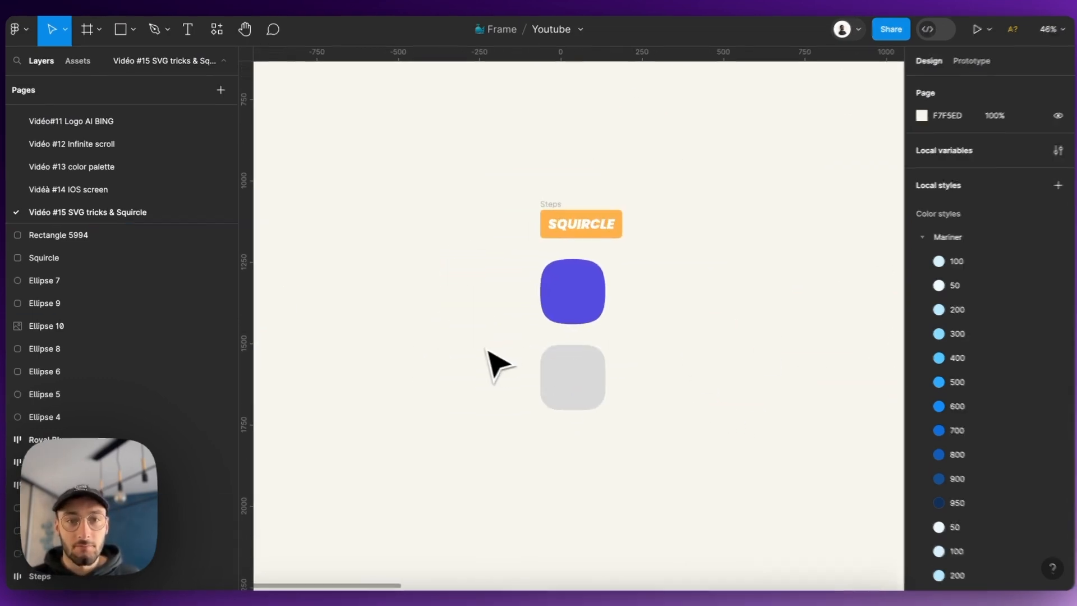
pyautogui.click(565, 376)
pyautogui.moveTo(704, 441); pyautogui.dragTo(442, 342)
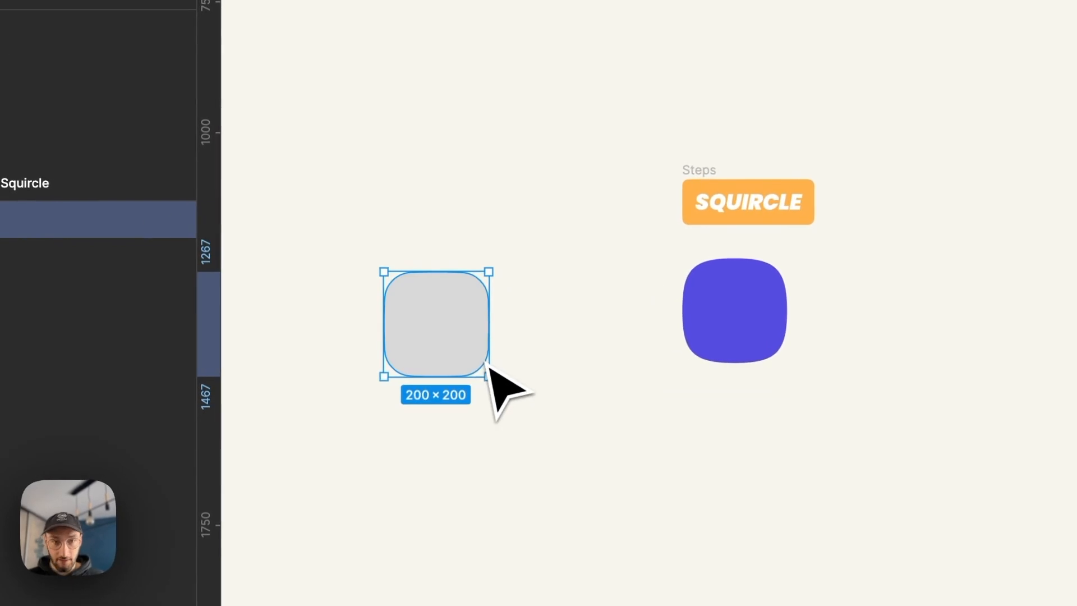
pyautogui.press('Delete')
# - Draw a rectangle beside the blue squircle, on its left, and resize it to 200 × 200
pyautogui.click(207, 19)
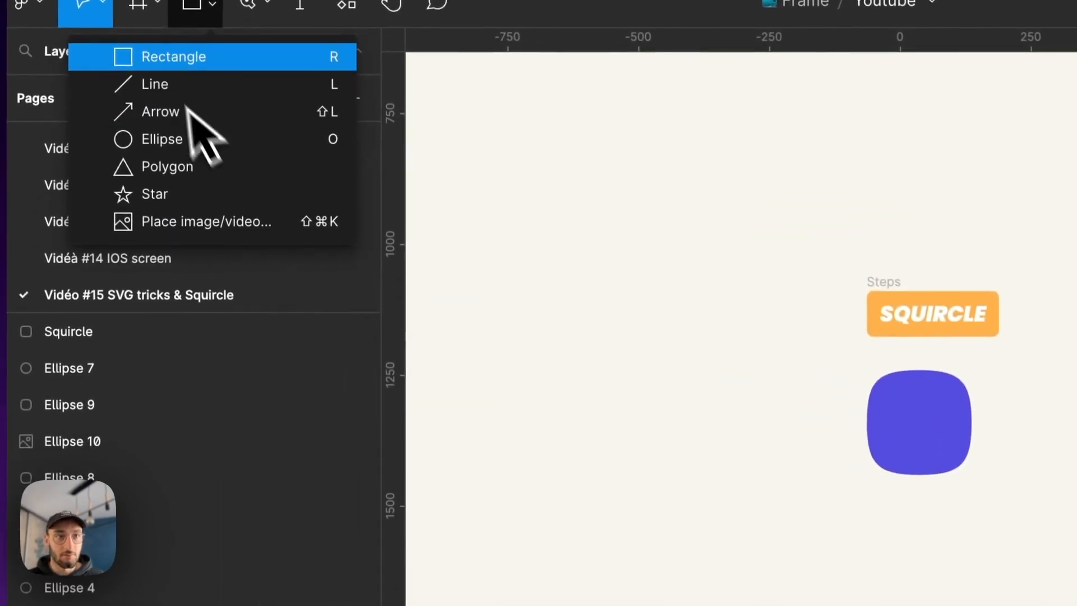
pyautogui.click(169, 57)
pyautogui.moveTo(606, 373); pyautogui.dragTo(692, 467)
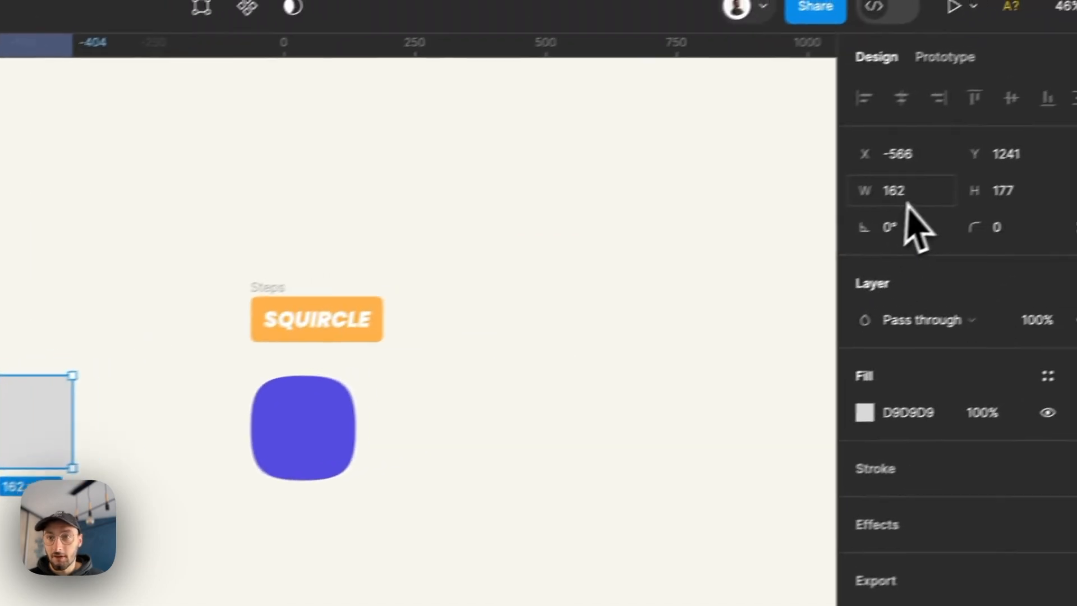
pyautogui.click(907, 199)
pyautogui.write('200')
pyautogui.press('Return')
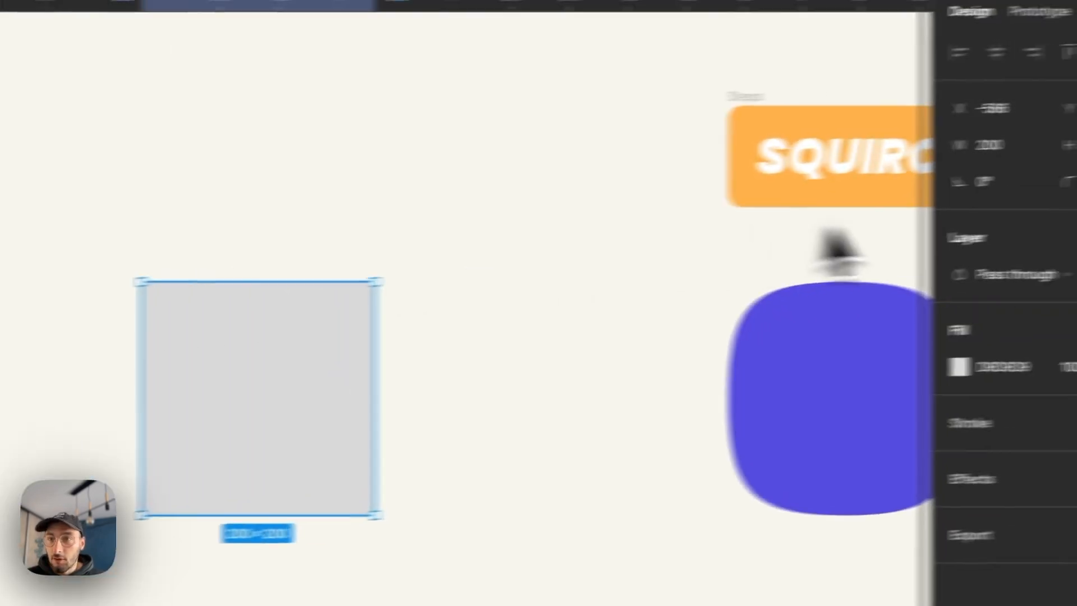
# - Set the grey square's corner radius to 56
pyautogui.click(973, 250)
pyautogui.write('56')
pyautogui.press('Return')
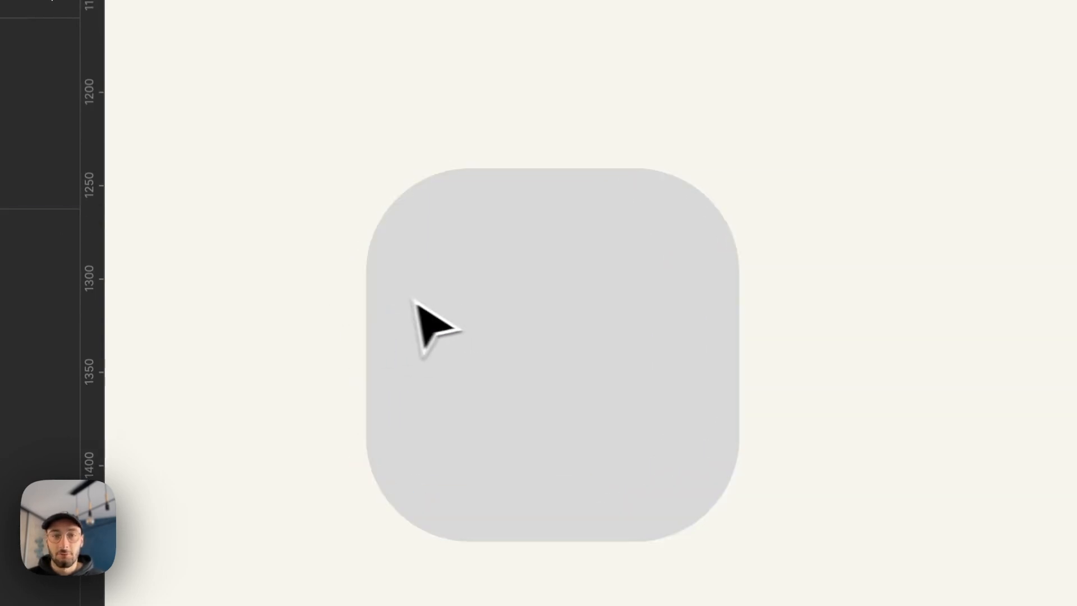
# - Set the grey square's corner smoothing to the iOS value of 60%
pyautogui.click(438, 314)
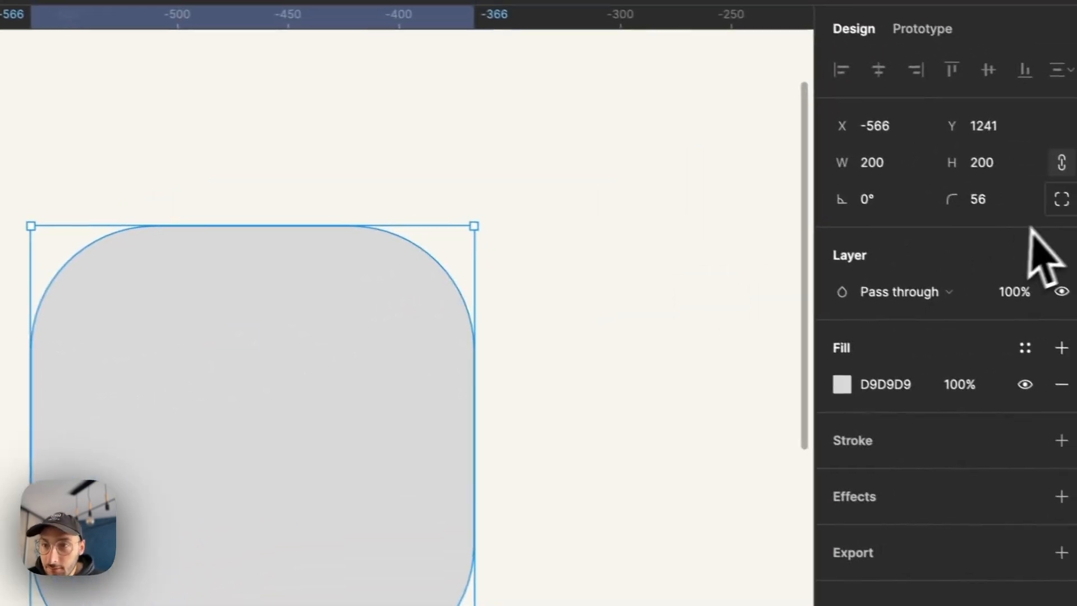
pyautogui.click(1061, 197)
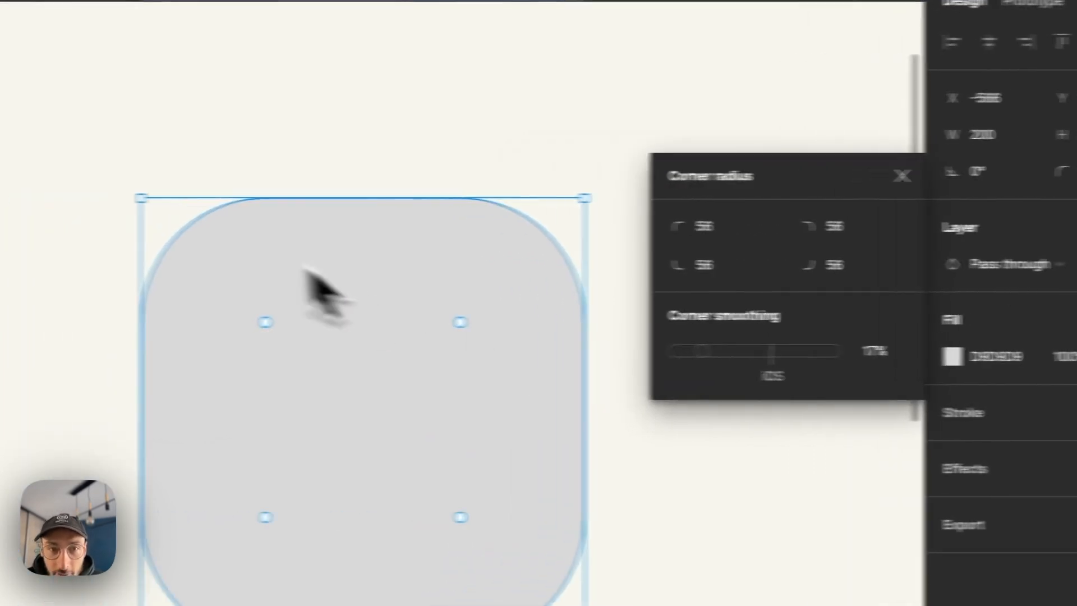
pyautogui.scroll(5, 85, 200)
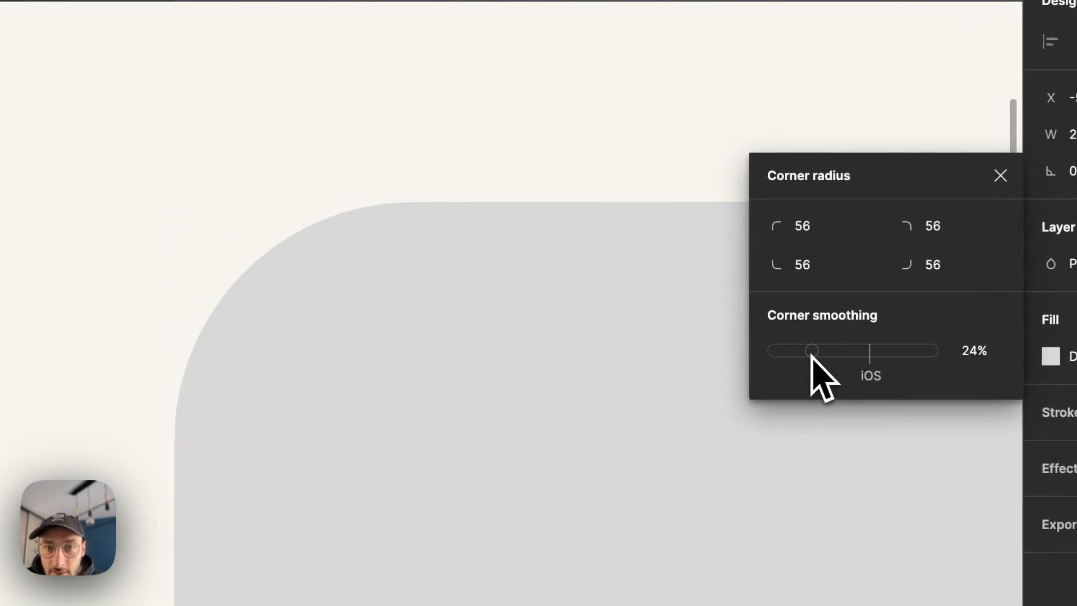
pyautogui.moveTo(828, 354); pyautogui.dragTo(877, 356)
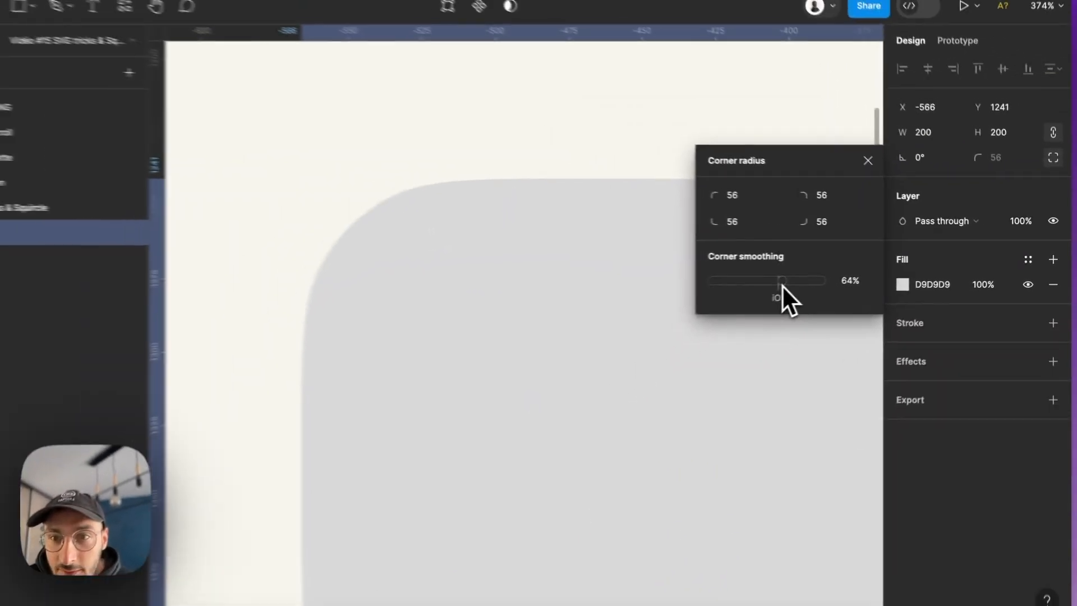
pyautogui.moveTo(782, 285); pyautogui.dragTo(806, 288)
pyautogui.scroll(-5, 492, 215)
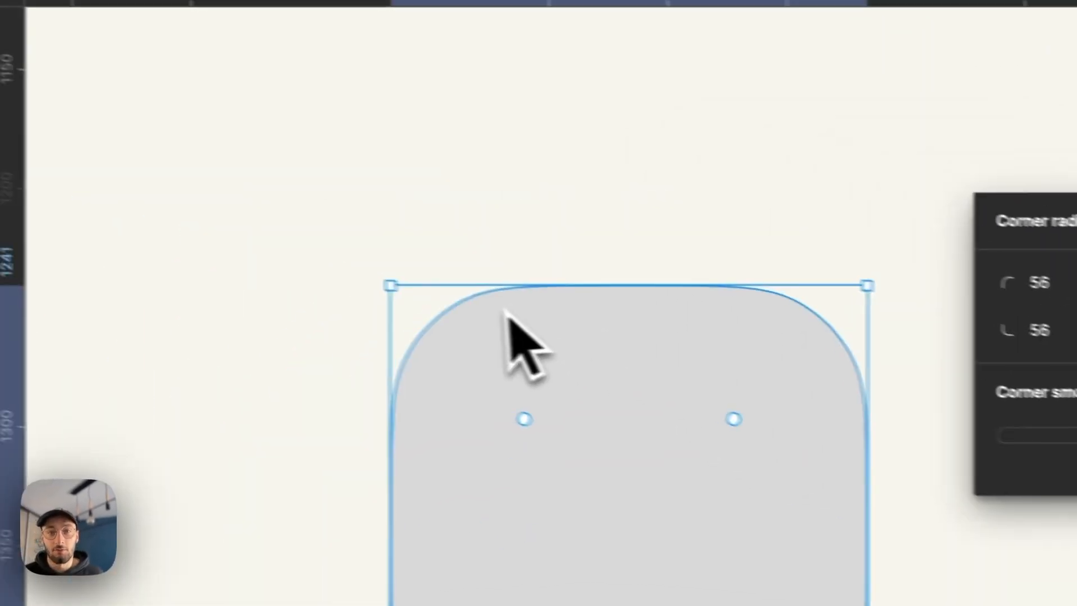
# - Examine the smoothed corners of the grey square and compare its outline with the blue squircle
pyautogui.scroll(5, 513, 371)
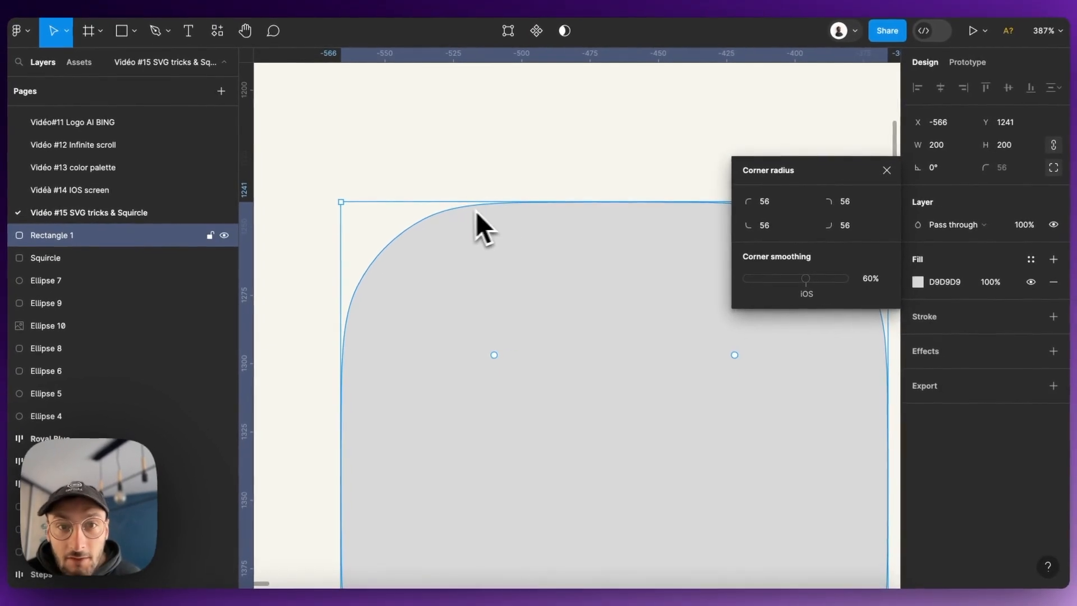
pyautogui.scroll(-5, 477, 228)
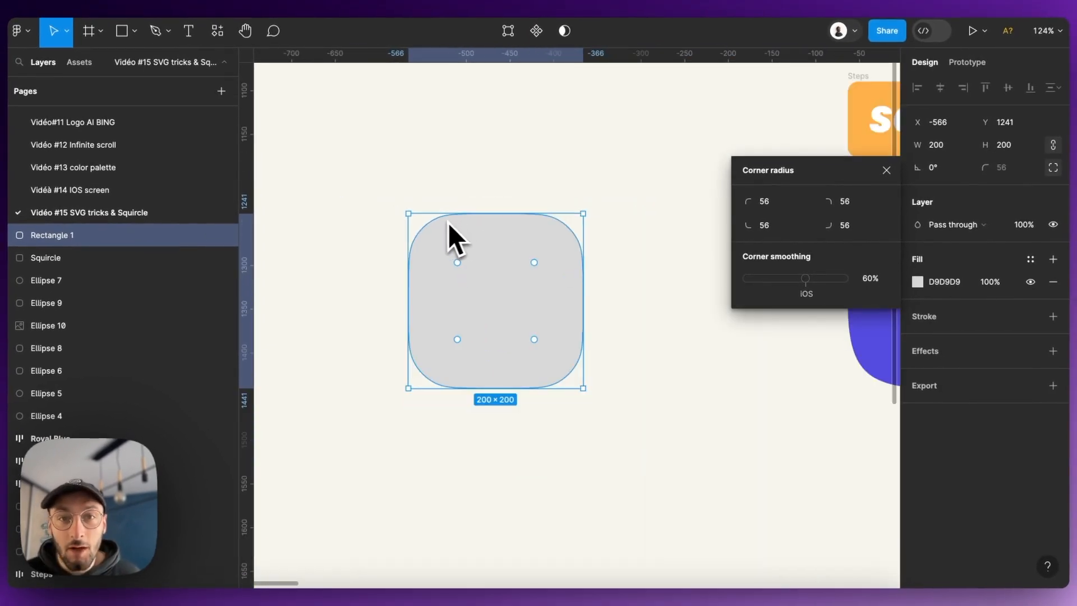
pyautogui.scroll(-3, 449, 224)
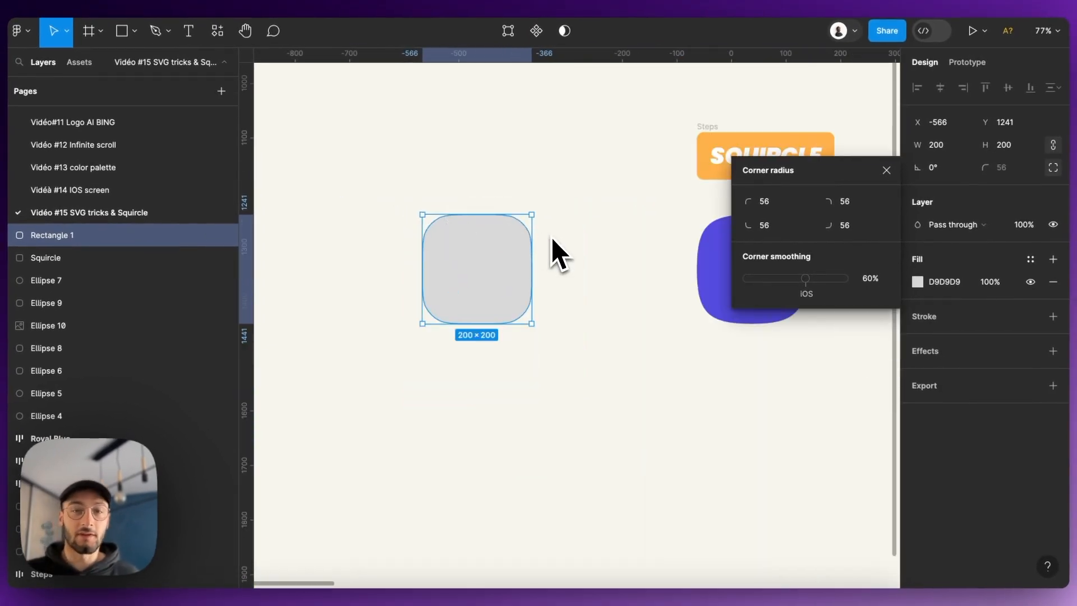
pyautogui.scroll(-3, 552, 239)
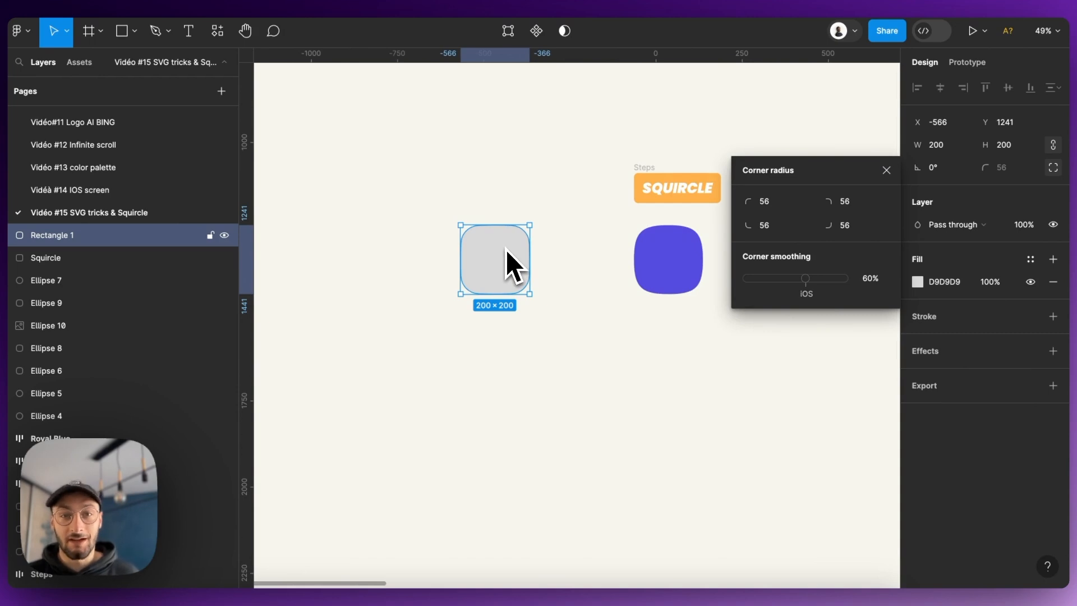
pyautogui.scroll(3, 506, 248)
pyautogui.scroll(-3, 446, 238)
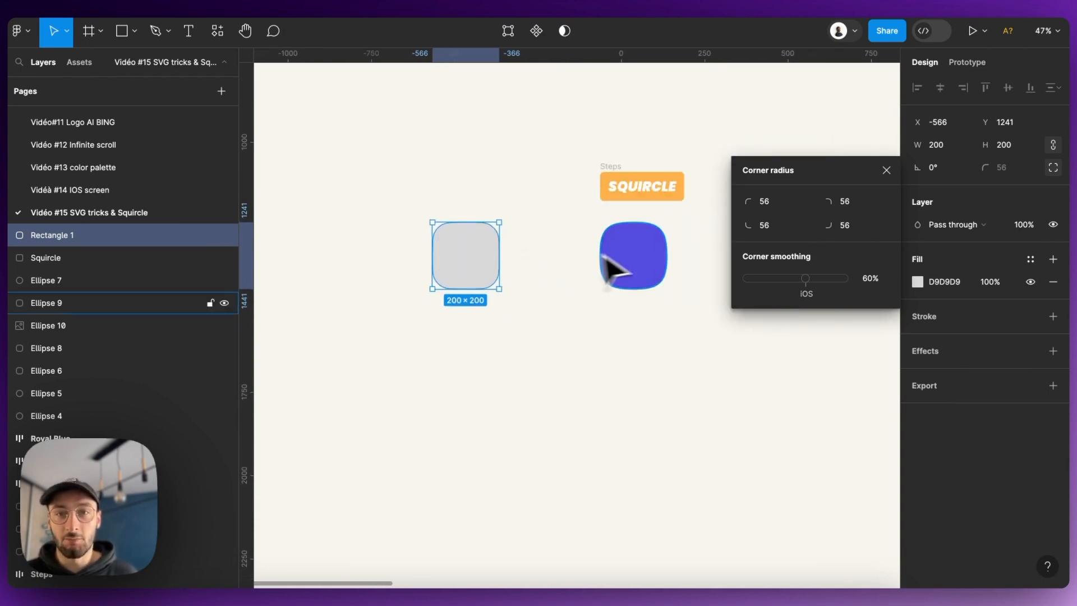
pyautogui.scroll(5, 672, 258)
pyautogui.scroll(3, 615, 240)
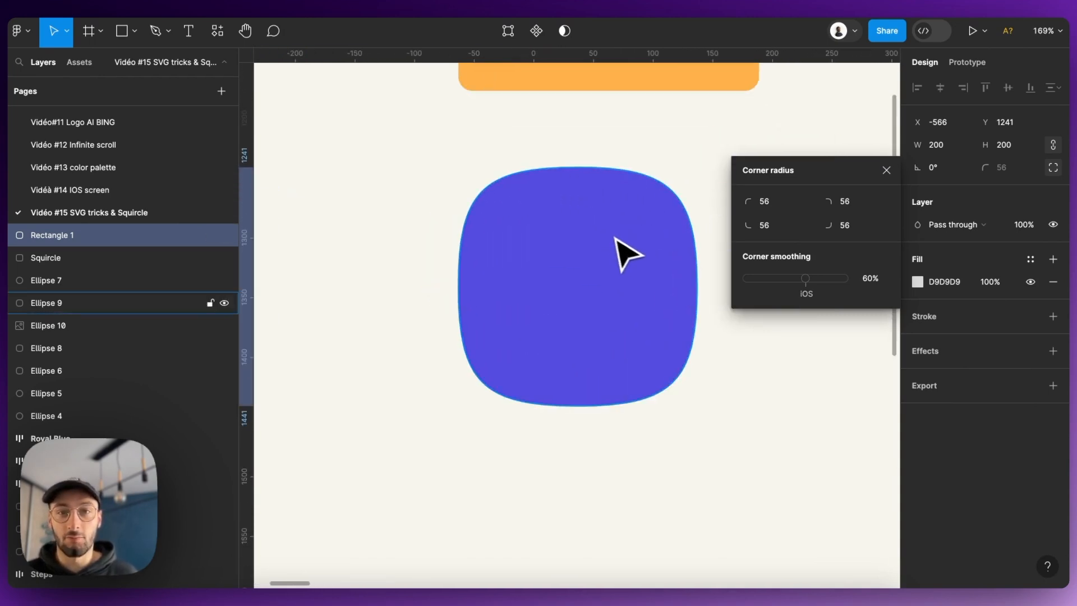
pyautogui.click(594, 257)
pyautogui.scroll(-5, 599, 261)
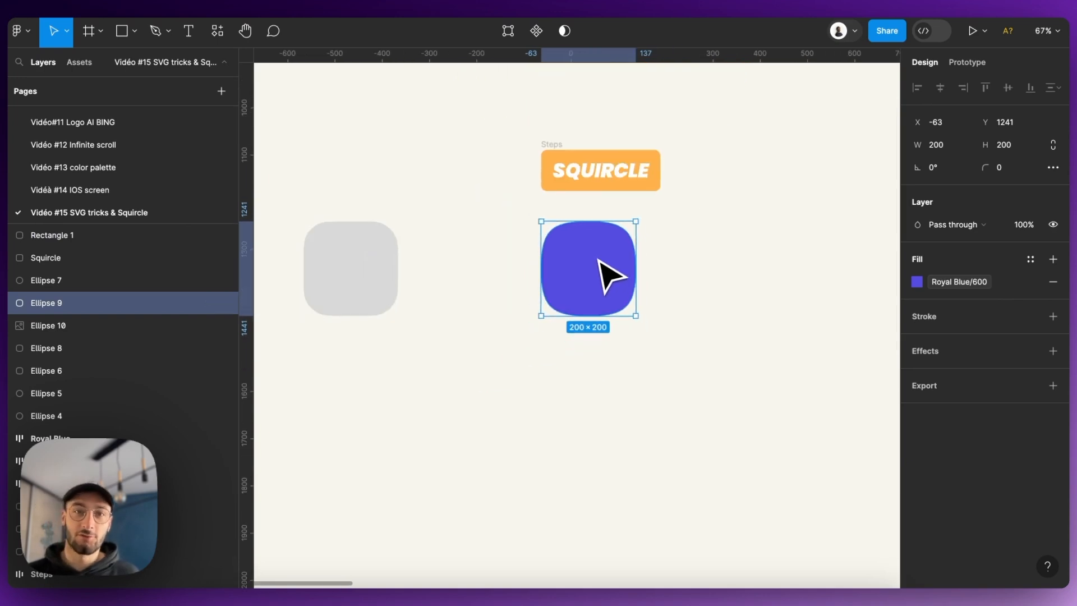
pyautogui.scroll(-2, 598, 266)
pyautogui.scroll(-1, 603, 286)
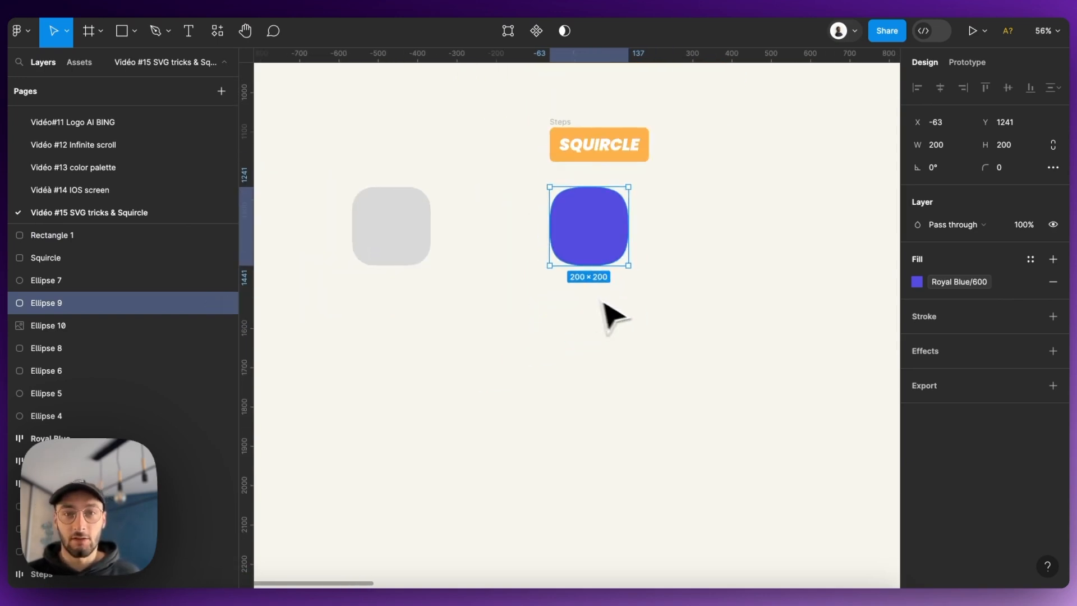
pyautogui.scroll(3, 644, 295)
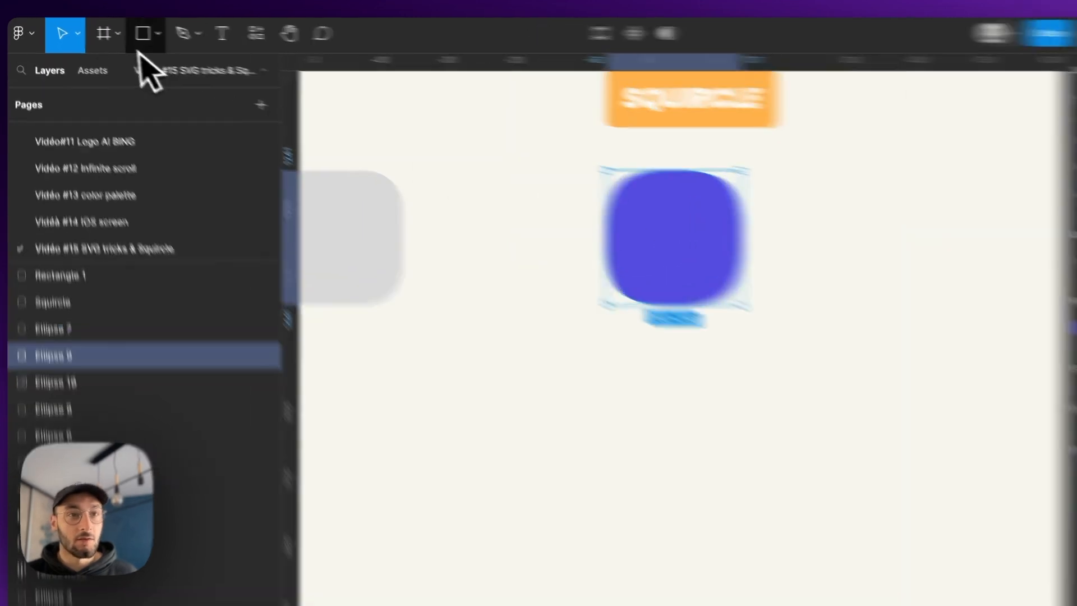
# - Draw an ellipse to the right of the blue squircle and set its width and height to 200
pyautogui.click(135, 30)
pyautogui.click(136, 127)
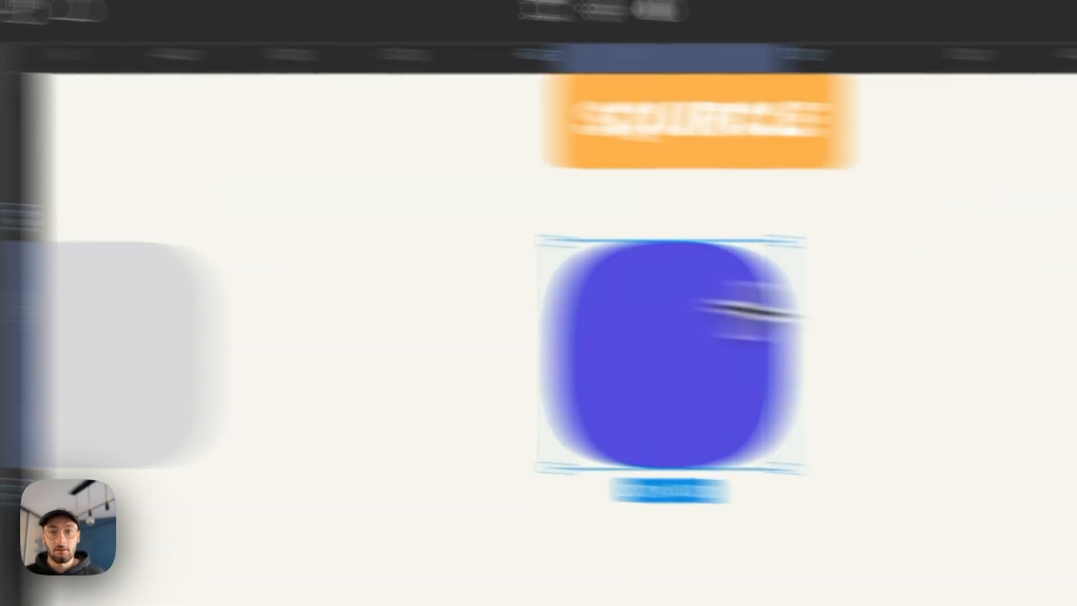
pyautogui.moveTo(349, 230)
pyautogui.mouseDown()
pyautogui.moveTo(517, 409)
pyautogui.moveTo(474, 416)
pyautogui.mouseUp()
pyautogui.click(815, 200)
pyautogui.write('2')
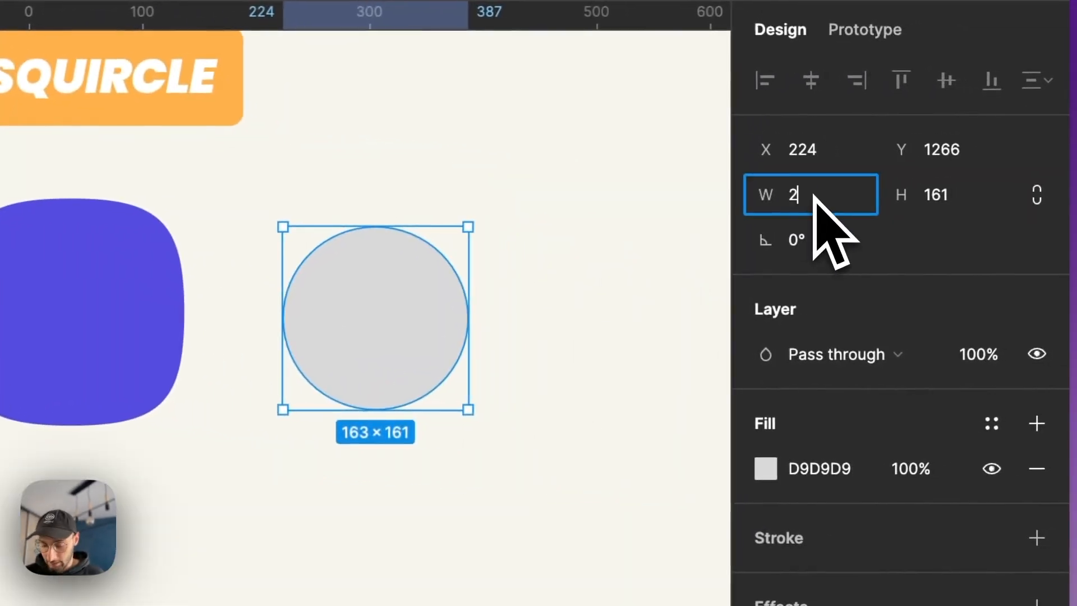
pyautogui.write('00')
pyautogui.press('Return')
pyautogui.click(948, 196)
pyautogui.write('200')
pyautogui.press('Return')
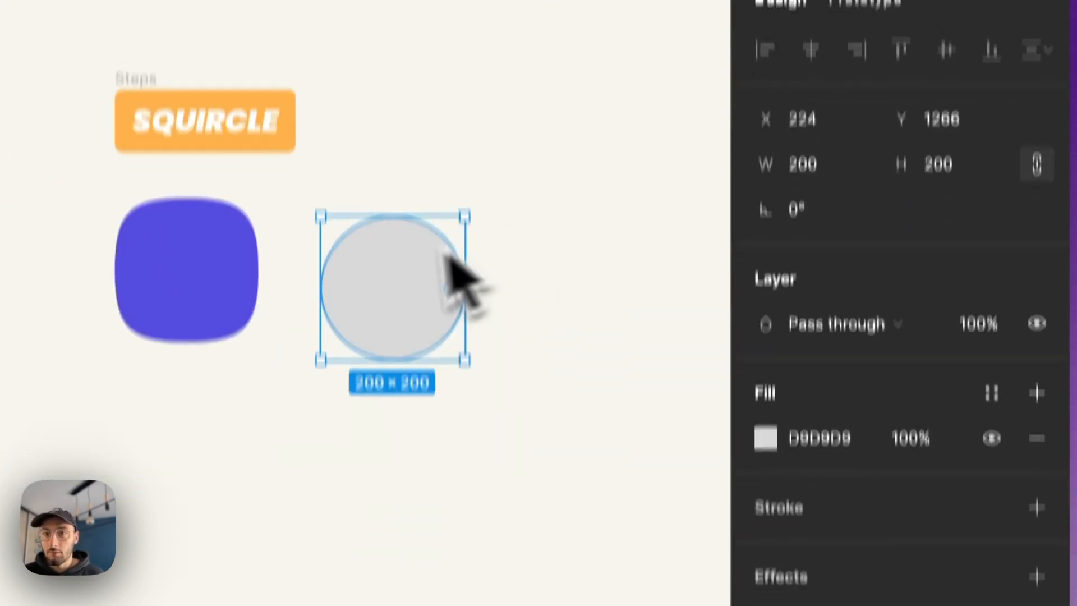
# - Duplicate the grey circle, place the copy below the original and resize it to 160 × 160
pyautogui.press('super+c')
pyautogui.press('super+v')
pyautogui.moveTo(367, 231); pyautogui.dragTo(340, 478)
pyautogui.click(827, 75)
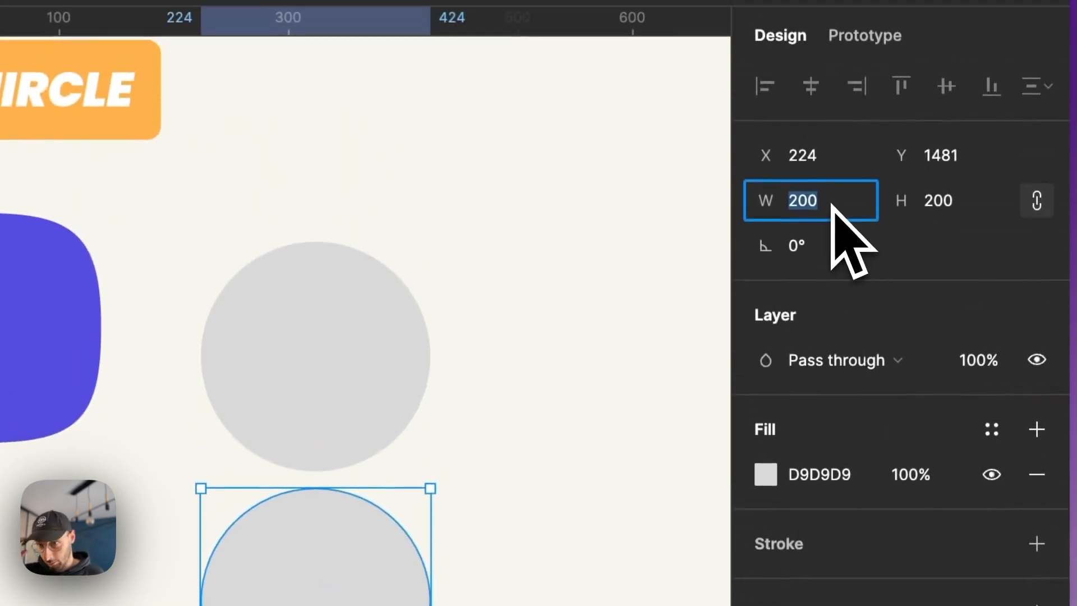
pyautogui.press('Return')
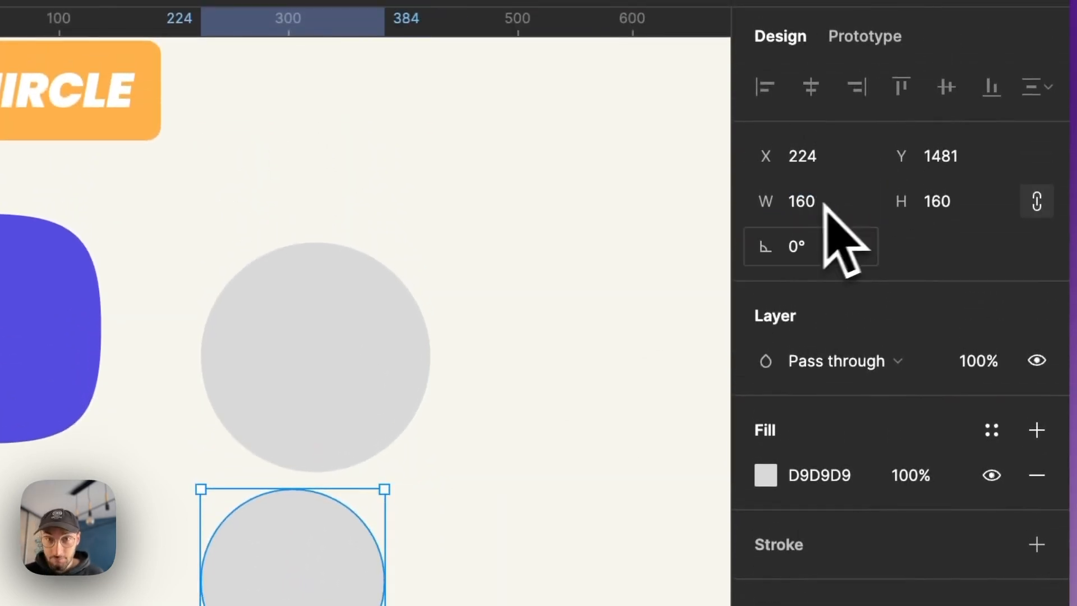
# - Centre the 160 × 160 circle inside the 200 × 200 circle and add a black inside stroke to it
pyautogui.moveTo(325, 560); pyautogui.dragTo(312, 364)
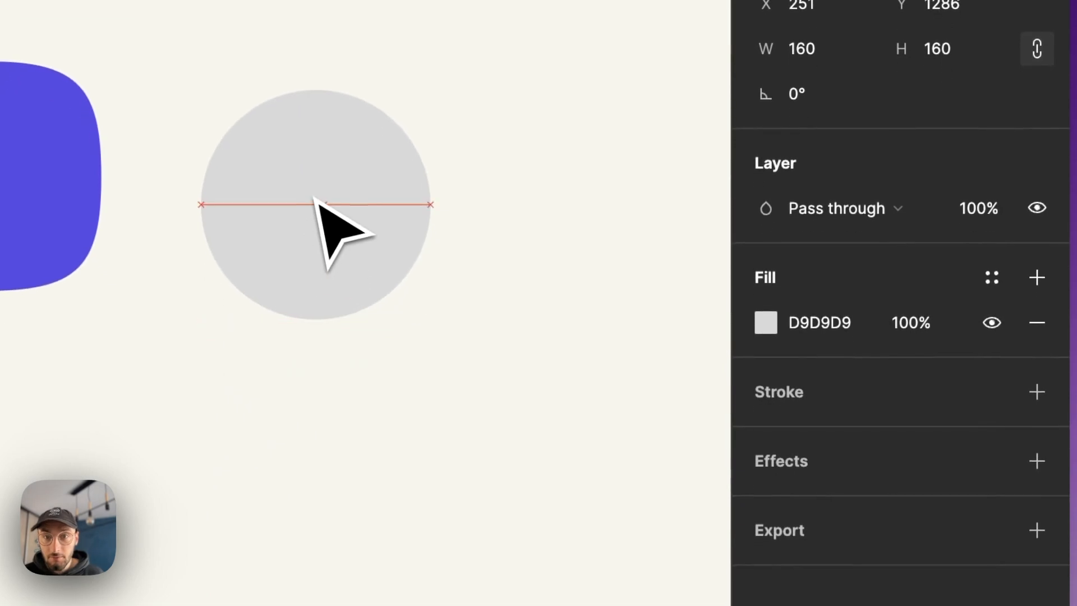
pyautogui.moveTo(312, 198); pyautogui.dragTo(312, 199)
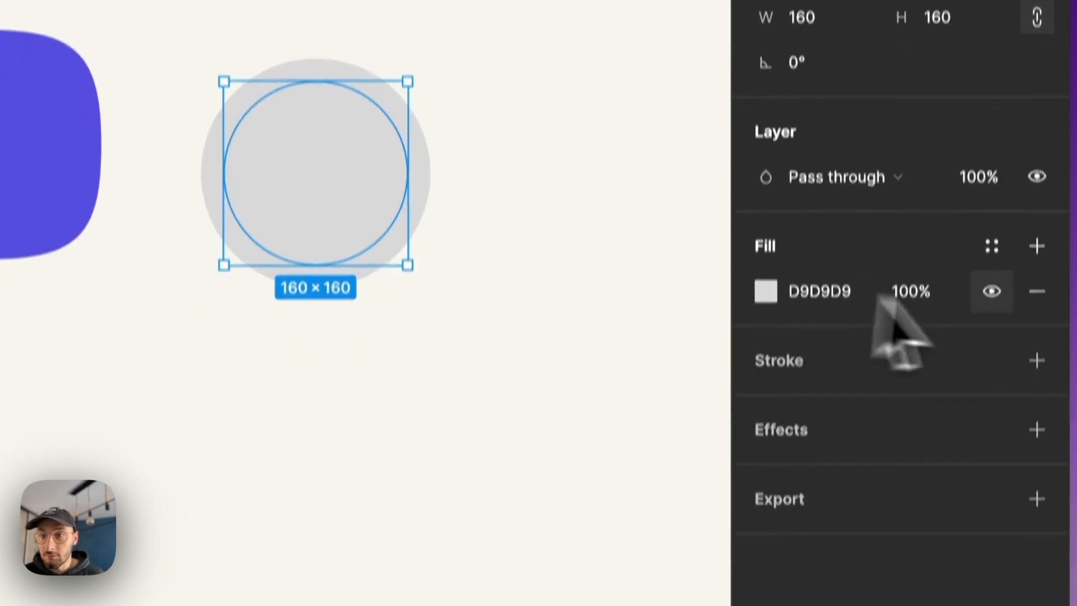
pyautogui.click(1037, 391)
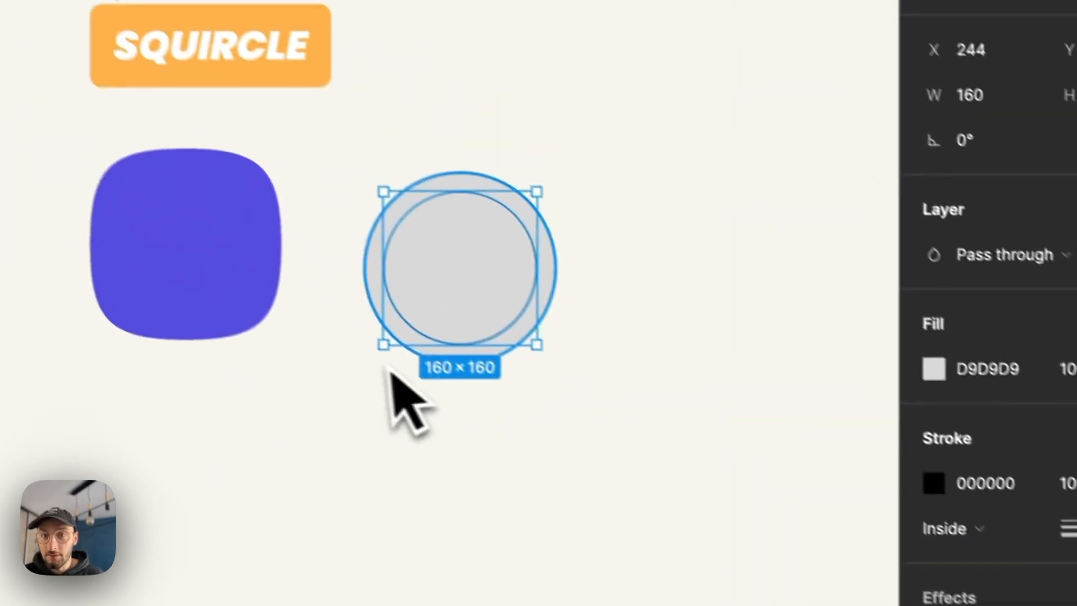
pyautogui.scroll(3, 603, 299)
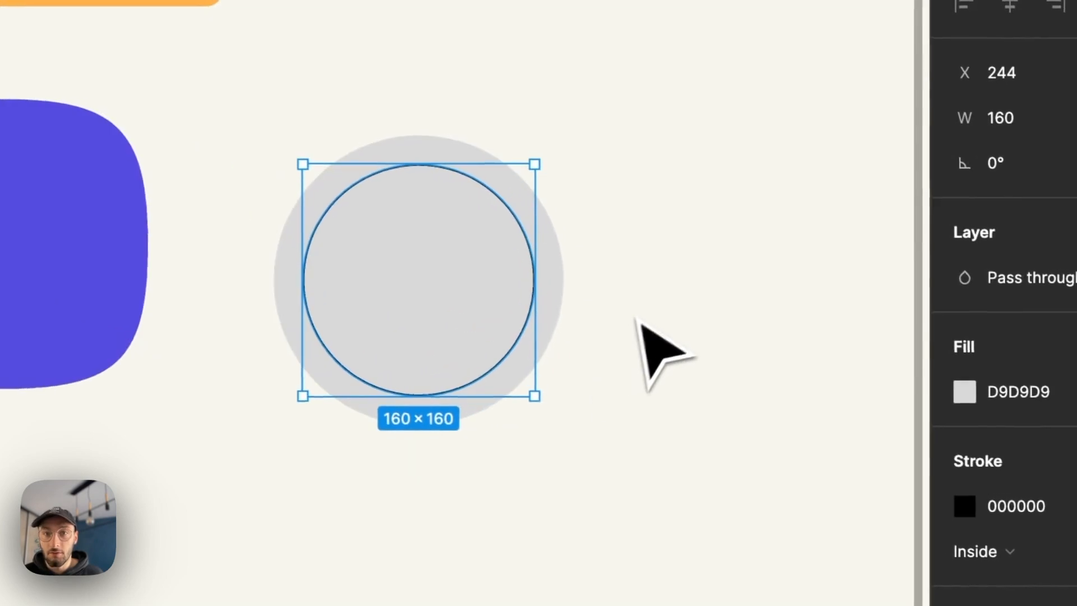
pyautogui.click(658, 241)
pyautogui.scroll(1, 654, 246)
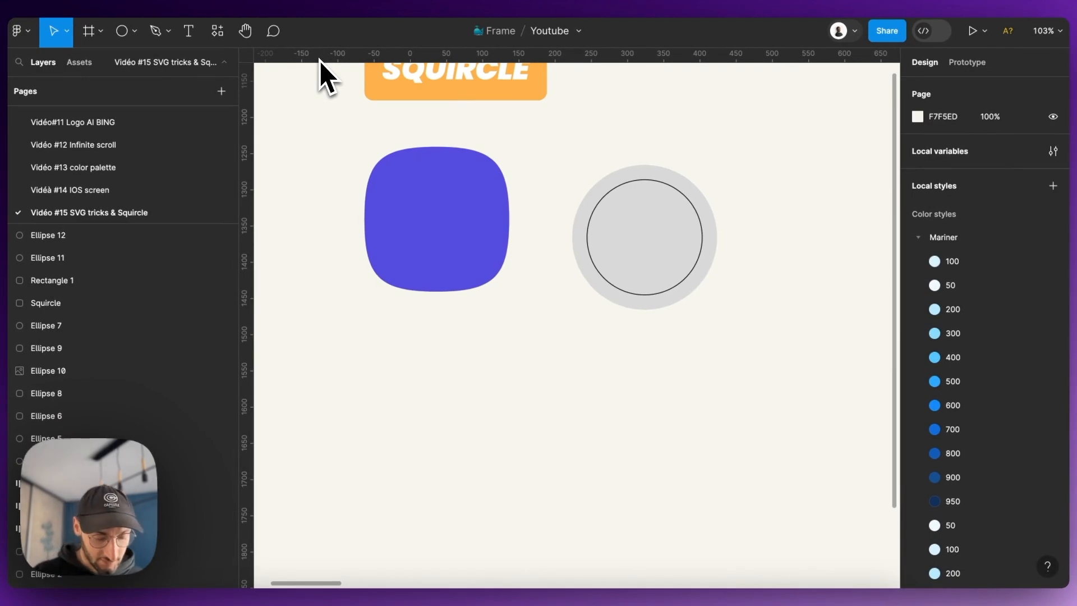
# - Hide the canvas rulers and show them again
pyautogui.hotkey('shift', 'r')
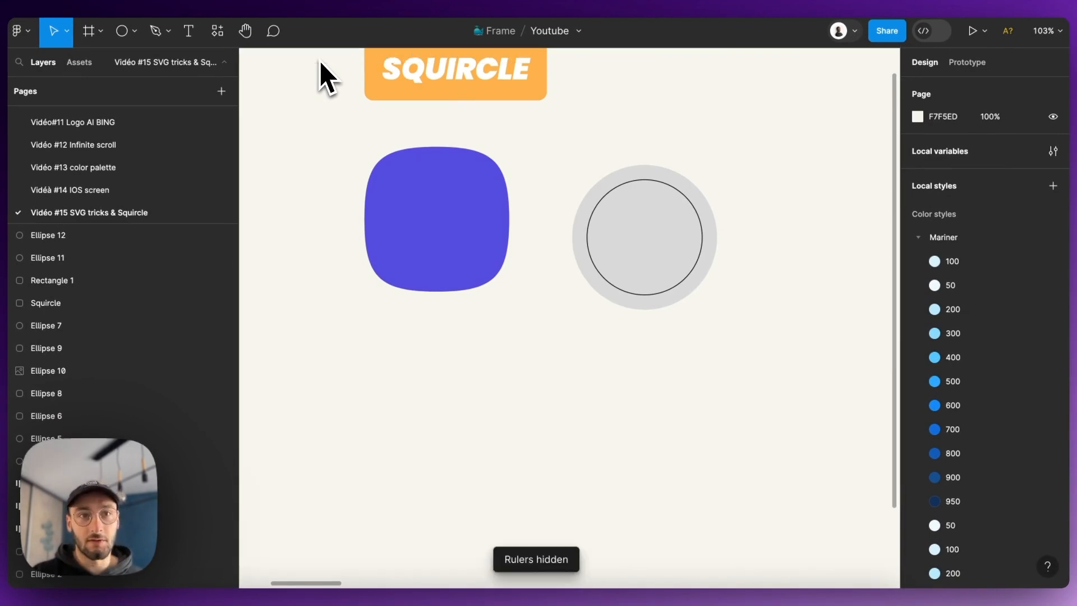
pyautogui.hotkey('shift', 'r')
pyautogui.scroll(3, 678, 180)
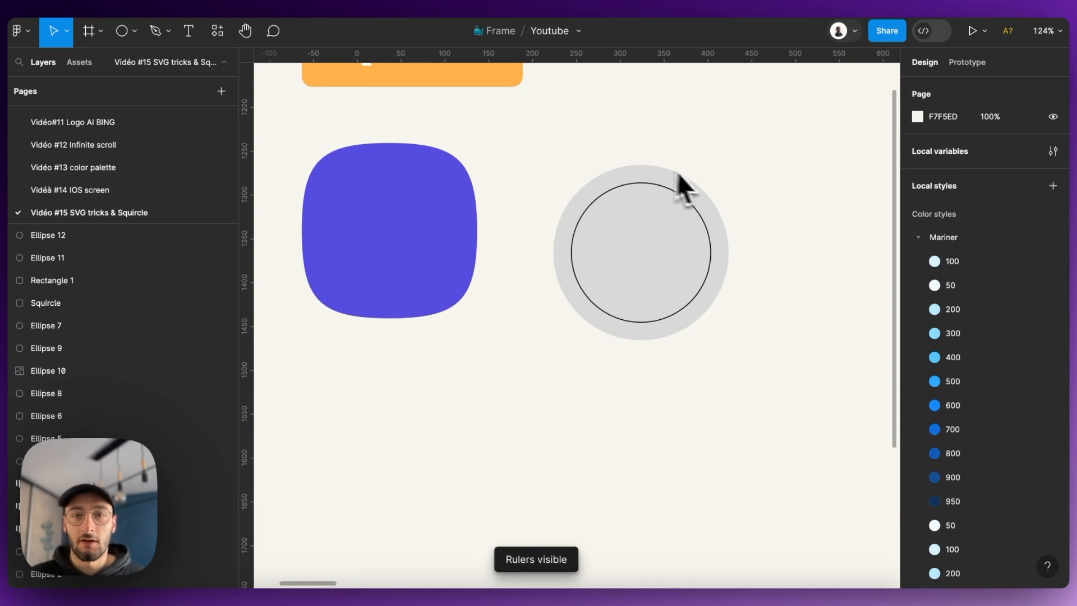
pyautogui.scroll(-5, 618, 207)
pyautogui.scroll(5, 662, 207)
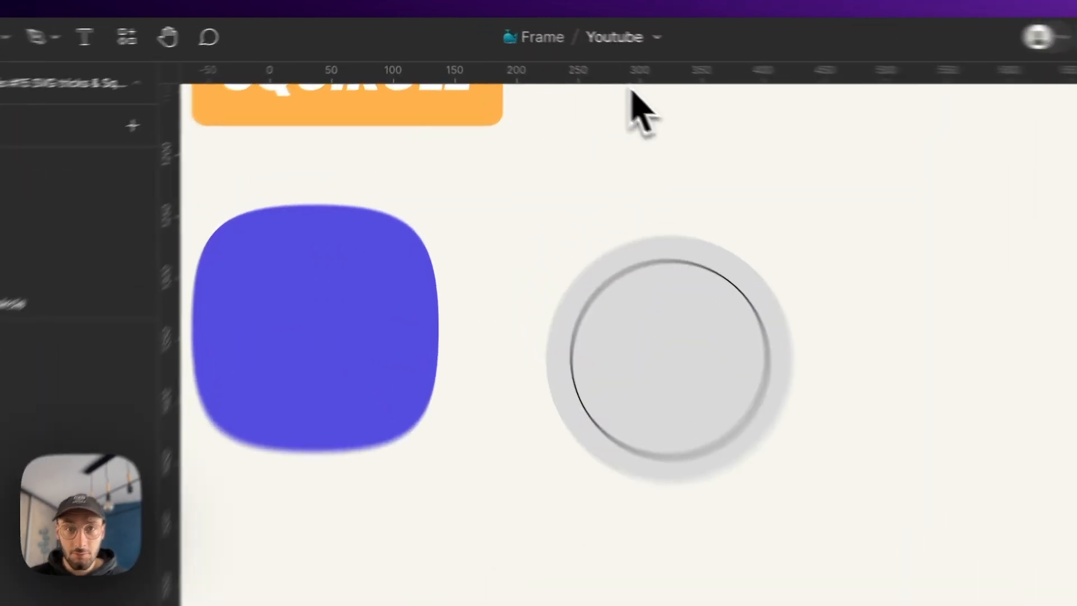
# - Place two horizontal and two vertical guides tangent to the four sides of the inner 160 × 160 circle
pyautogui.moveTo(561, 53); pyautogui.dragTo(583, 178)
pyautogui.moveTo(755, 340); pyautogui.dragTo(763, 350)
pyautogui.scroll(4, 773, 351)
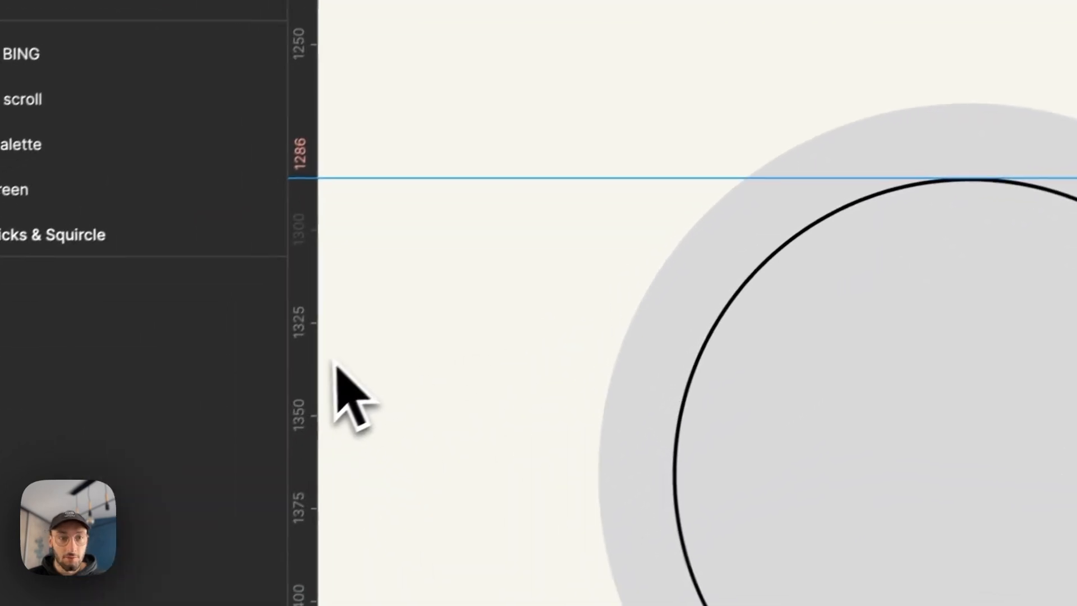
pyautogui.moveTo(315, 367); pyautogui.dragTo(658, 419)
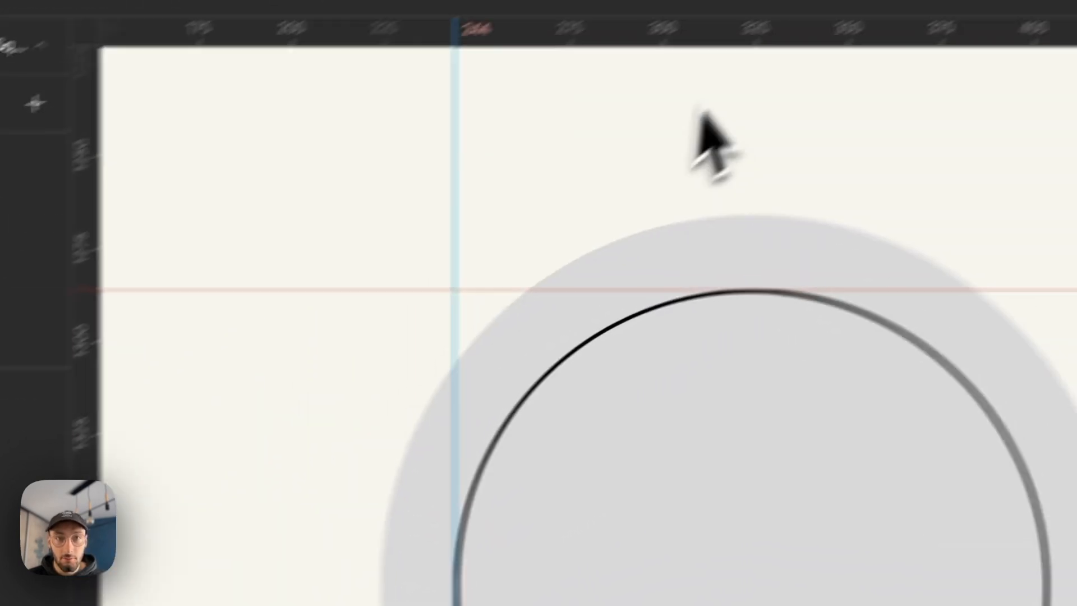
pyautogui.moveTo(624, 84); pyautogui.dragTo(461, 502)
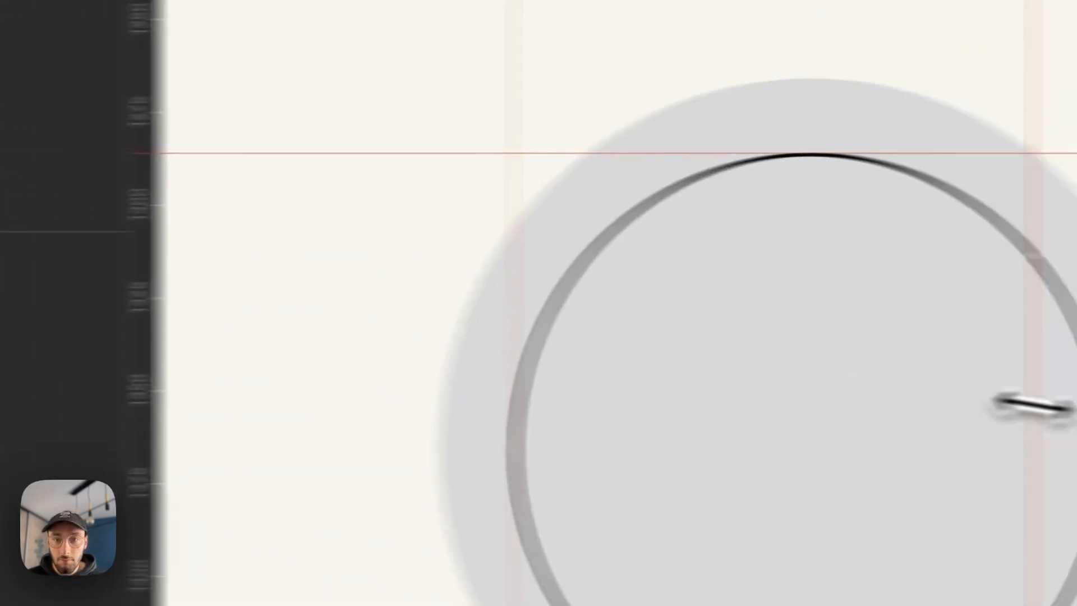
pyautogui.moveTo(1033, 405); pyautogui.dragTo(787, 414)
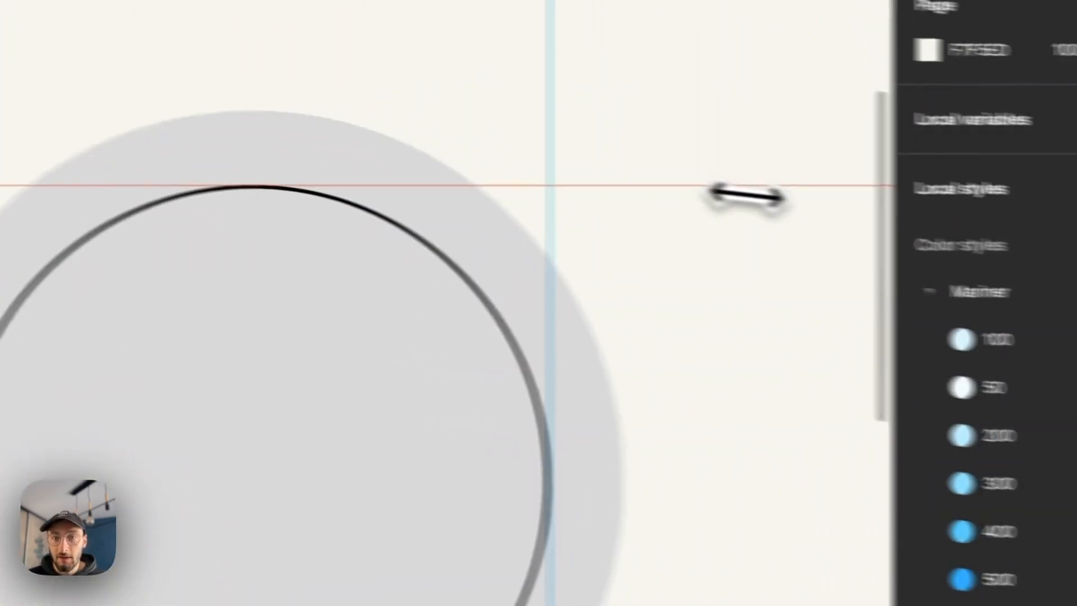
# - Edit the outer circle's vector points, extending both Bézier handles of its right and bottom anchors to the guides
pyautogui.doubleClick(590, 357)
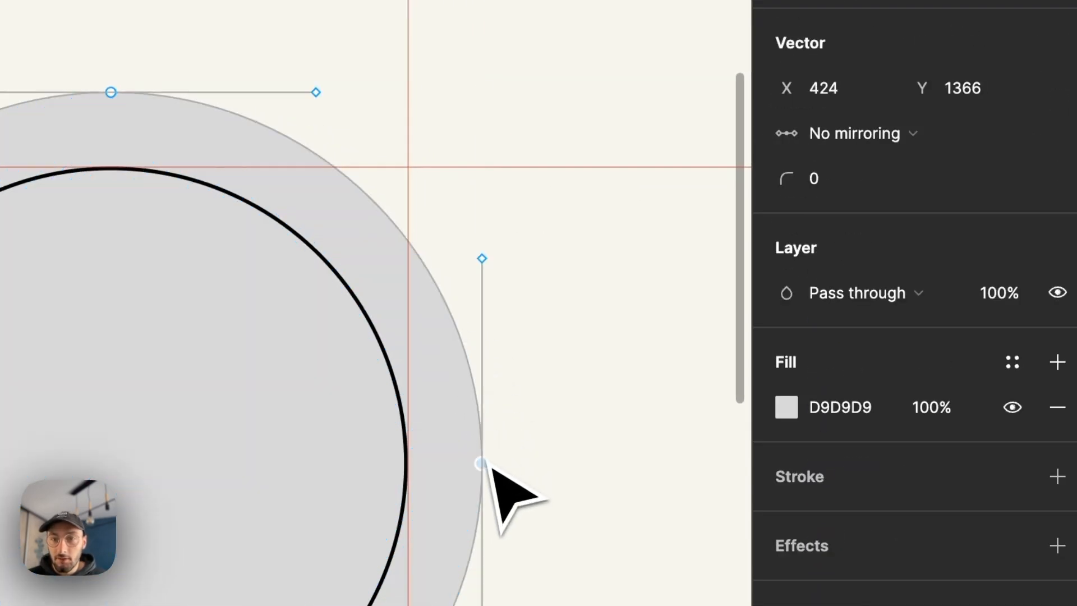
pyautogui.moveTo(486, 274)
pyautogui.mouseDown()
pyautogui.moveTo(493, 180)
pyautogui.moveTo(496, 193)
pyautogui.mouseUp()
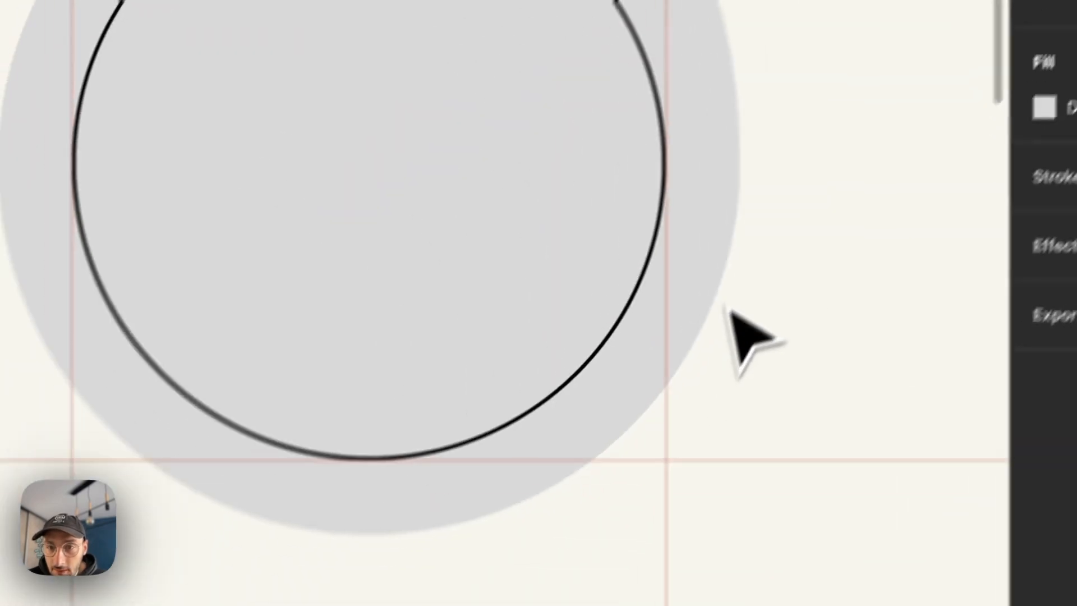
pyautogui.moveTo(796, 309); pyautogui.dragTo(792, 405)
pyautogui.press('Escape')
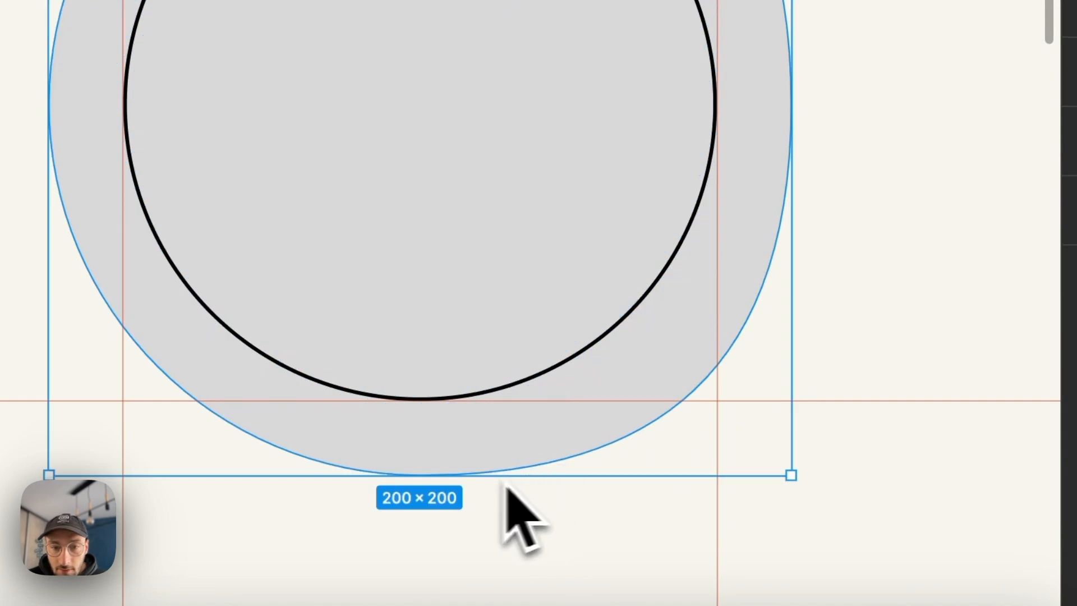
pyautogui.doubleClick(471, 462)
pyautogui.moveTo(624, 477); pyautogui.dragTo(711, 486)
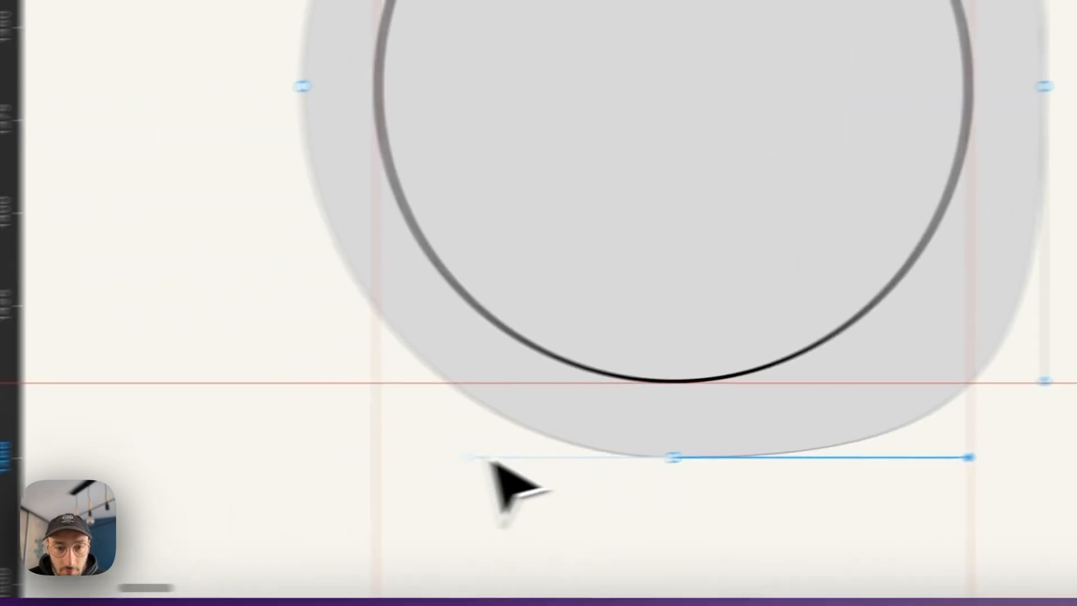
pyautogui.moveTo(215, 475); pyautogui.dragTo(124, 475)
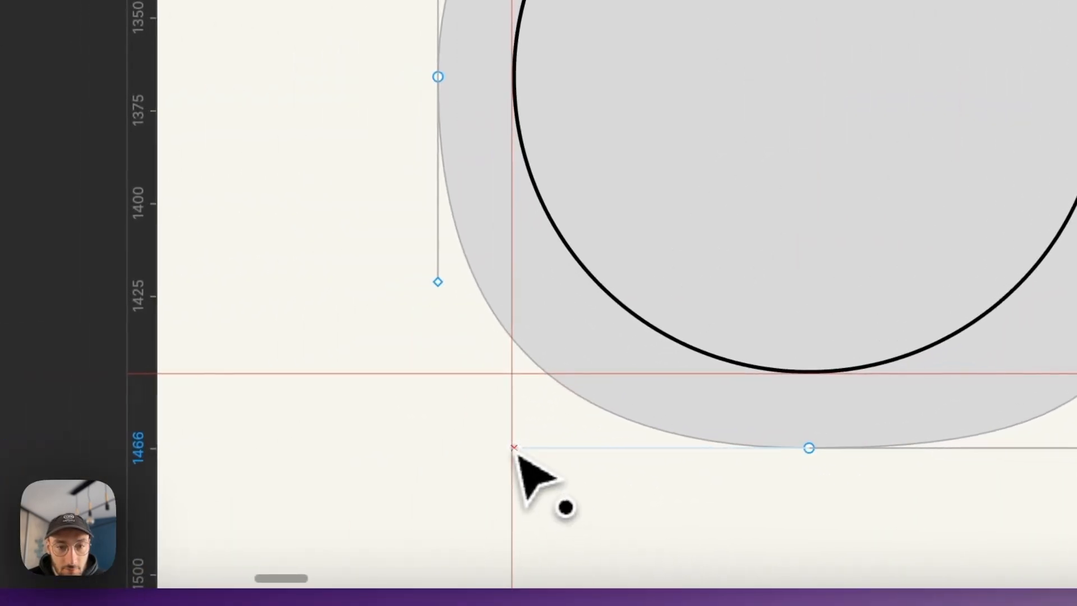
# - Extend the Bézier handles of the outer circle's left and top anchors to the guides and finish vector editing
pyautogui.moveTo(439, 282); pyautogui.dragTo(438, 364)
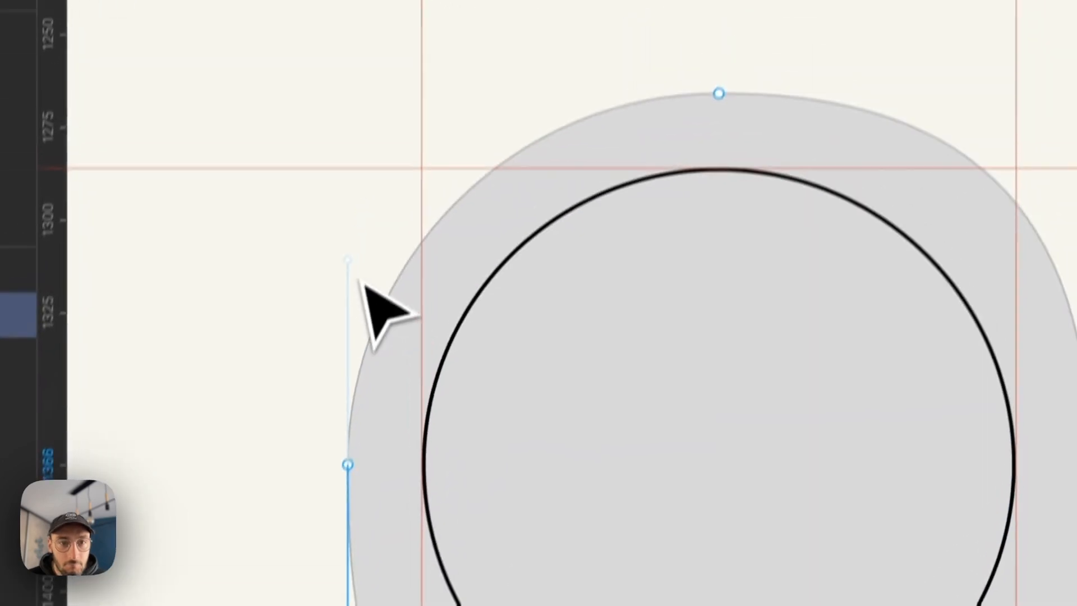
pyautogui.moveTo(349, 261); pyautogui.dragTo(338, 212)
pyautogui.moveTo(505, 135); pyautogui.dragTo(416, 135)
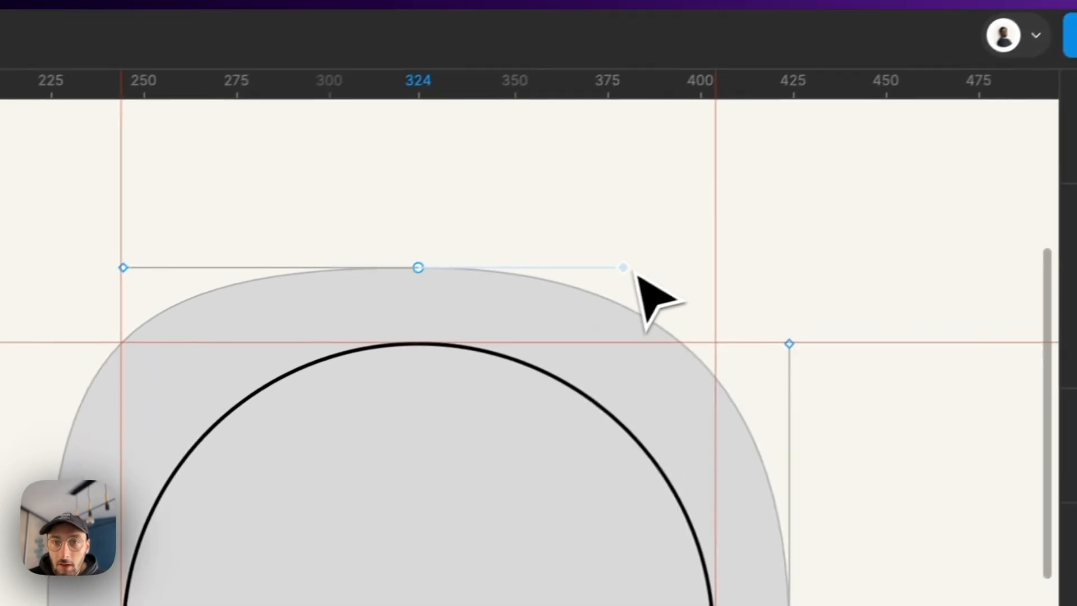
pyautogui.moveTo(914, 134); pyautogui.dragTo(1003, 135)
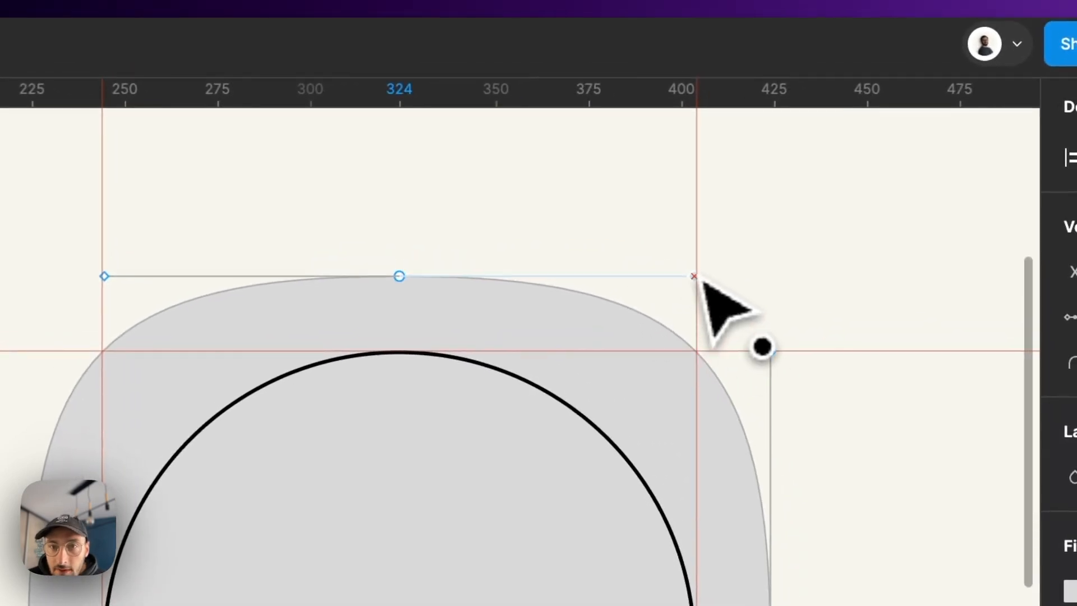
pyautogui.moveTo(701, 279); pyautogui.dragTo(704, 279)
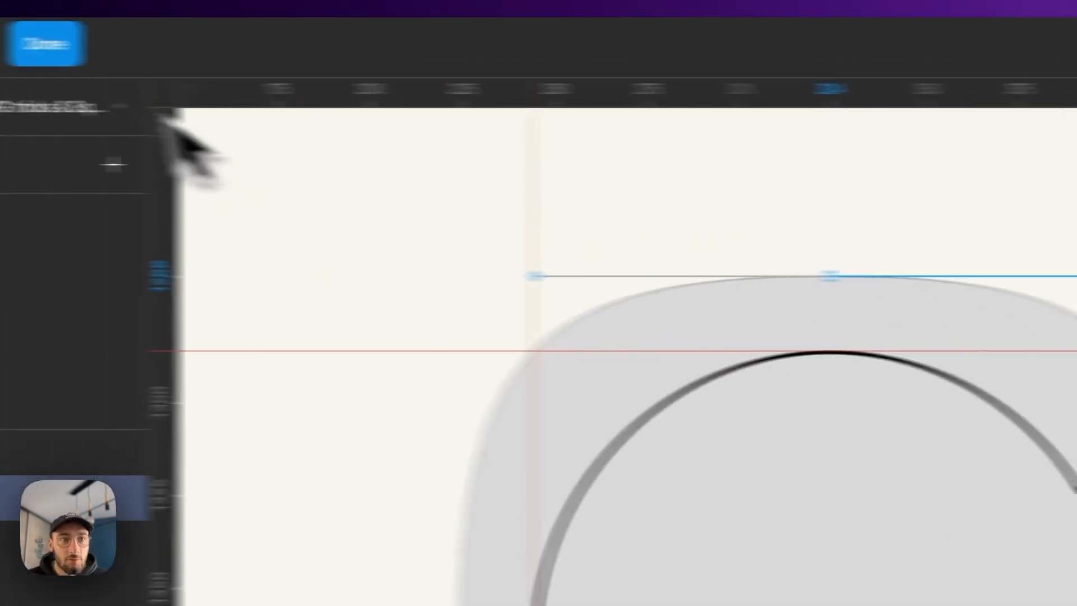
pyautogui.click(45, 44)
pyautogui.scroll(-5, 547, 423)
pyautogui.click(759, 413)
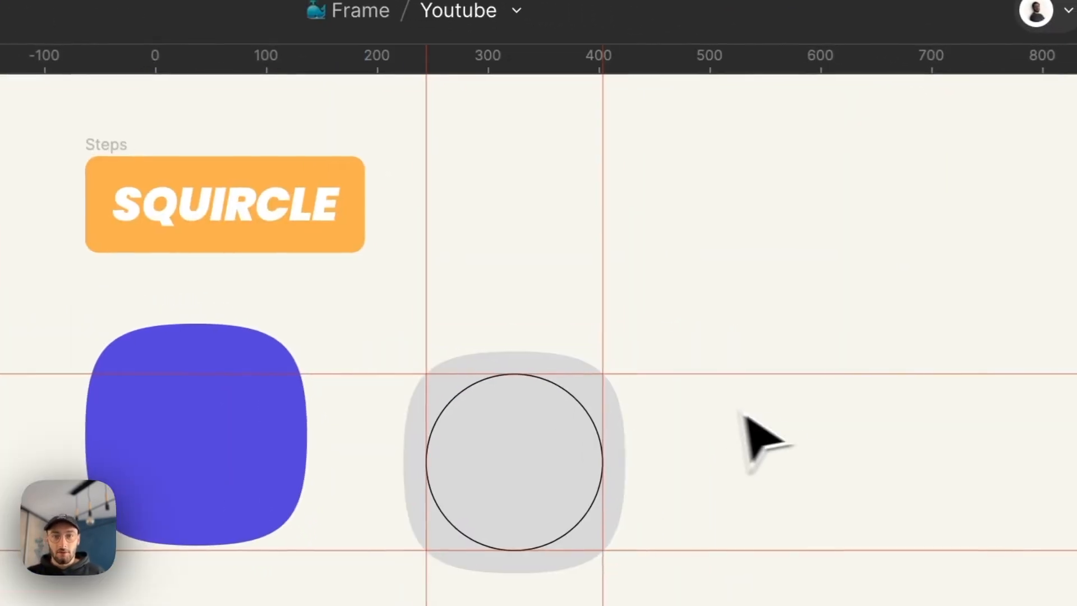
# - Compare the new grey squircle with the ETAPE 1 and ETAPE 2 reference shapes
pyautogui.scroll(5, 680, 353)
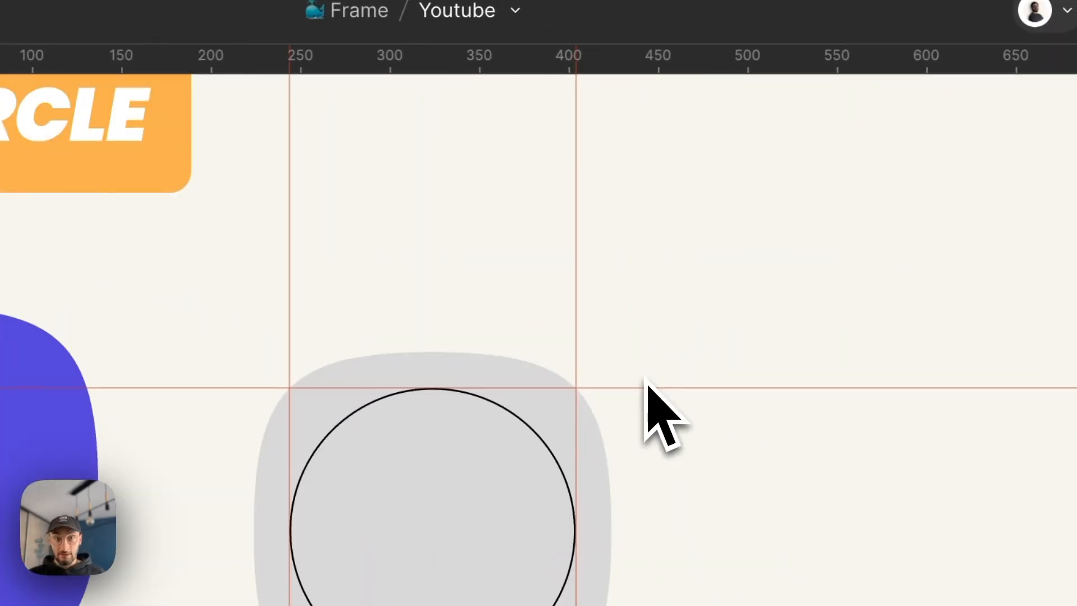
pyautogui.scroll(-10, 646, 386)
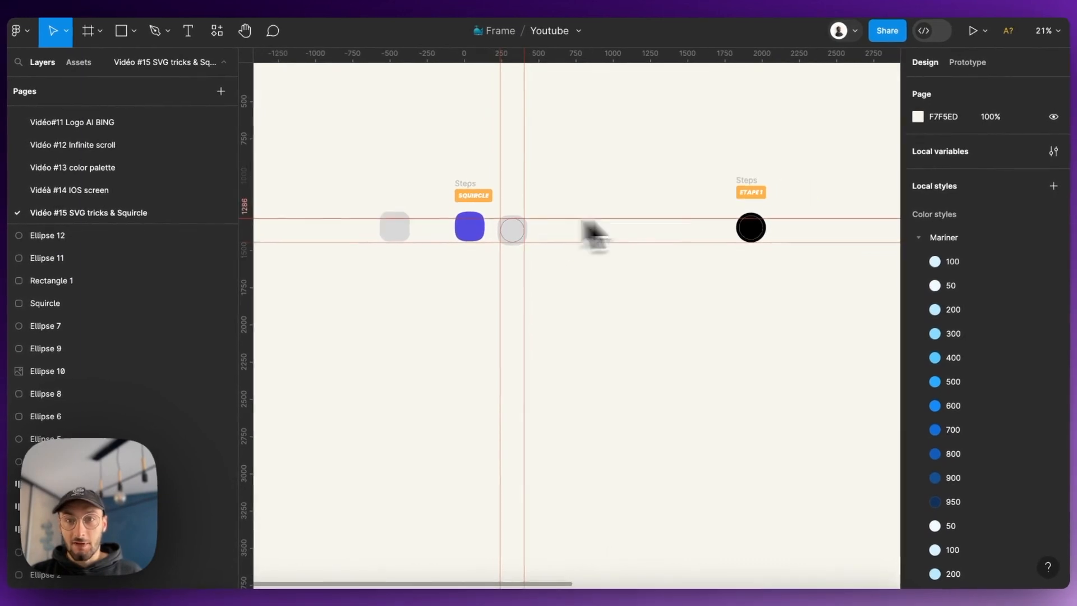
pyautogui.scroll(5, 673, 230)
pyautogui.scroll(-8, 632, 247)
pyautogui.scroll(10, 811, 240)
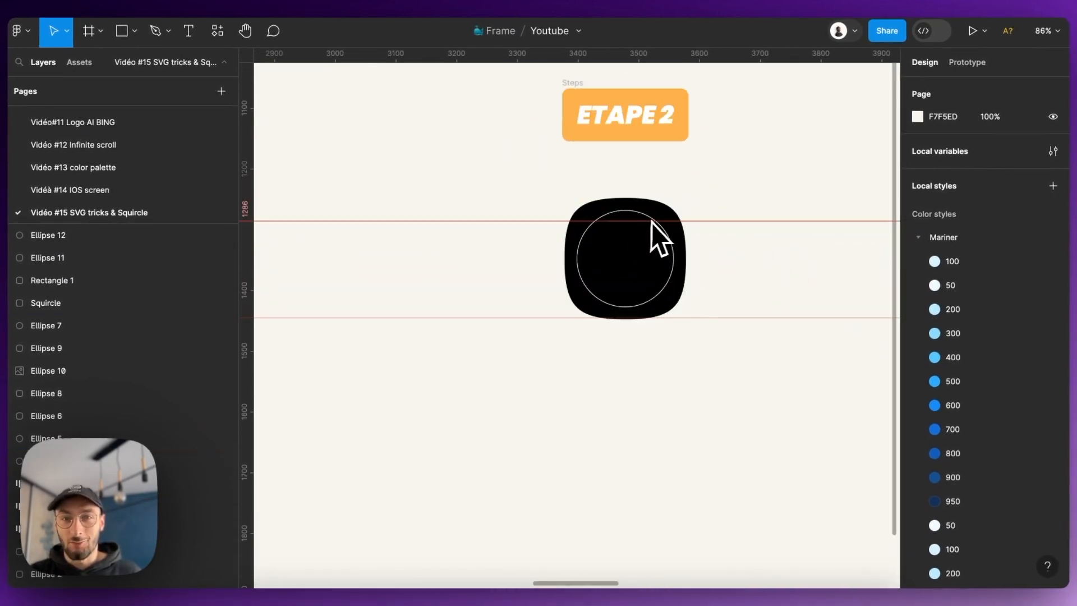
pyautogui.scroll(-10, 651, 223)
pyautogui.scroll(5, 385, 247)
pyautogui.scroll(-3, 595, 272)
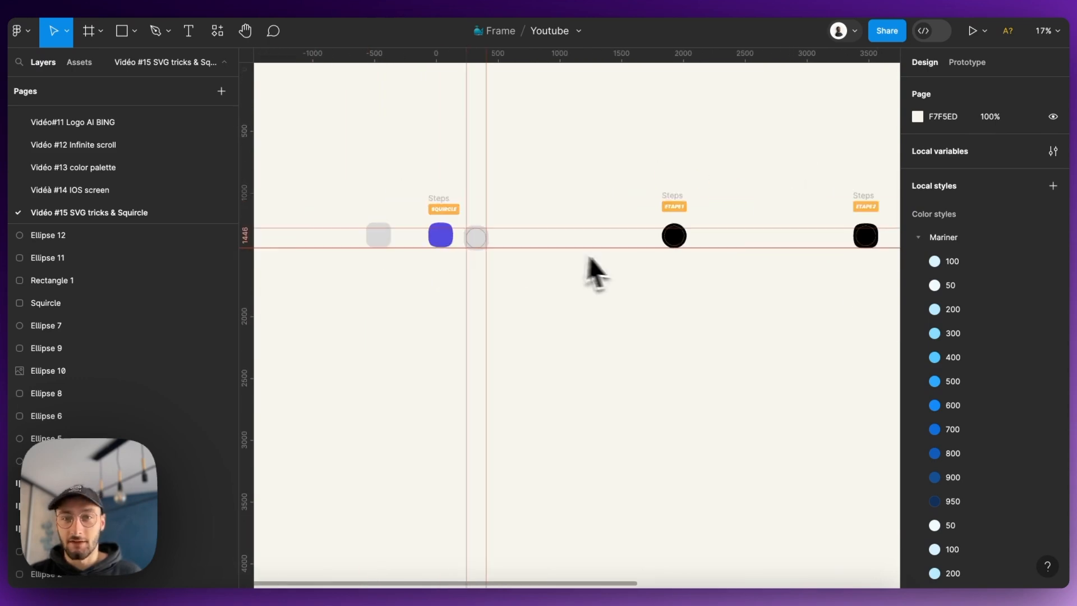
pyautogui.scroll(5, 858, 238)
pyautogui.scroll(-4, 522, 236)
pyautogui.scroll(4, 690, 242)
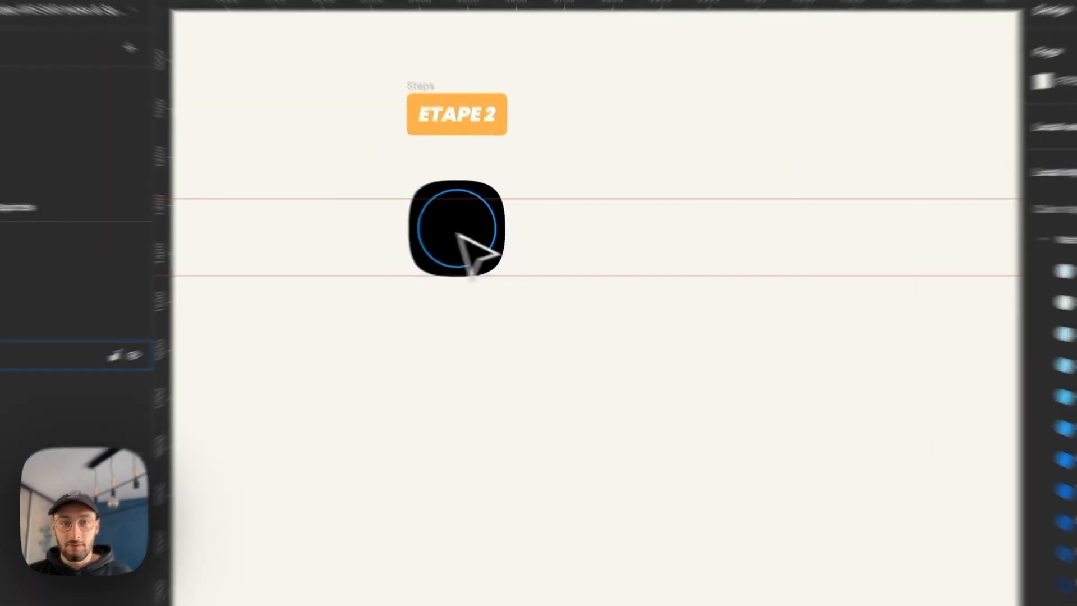
# - Duplicate the black squircle and place the copy directly below the blue squircle under FIN
pyautogui.click(458, 236)
pyautogui.press('super+c')
pyautogui.press('super+v')
pyautogui.moveTo(634, 348); pyautogui.dragTo(1058, 385)
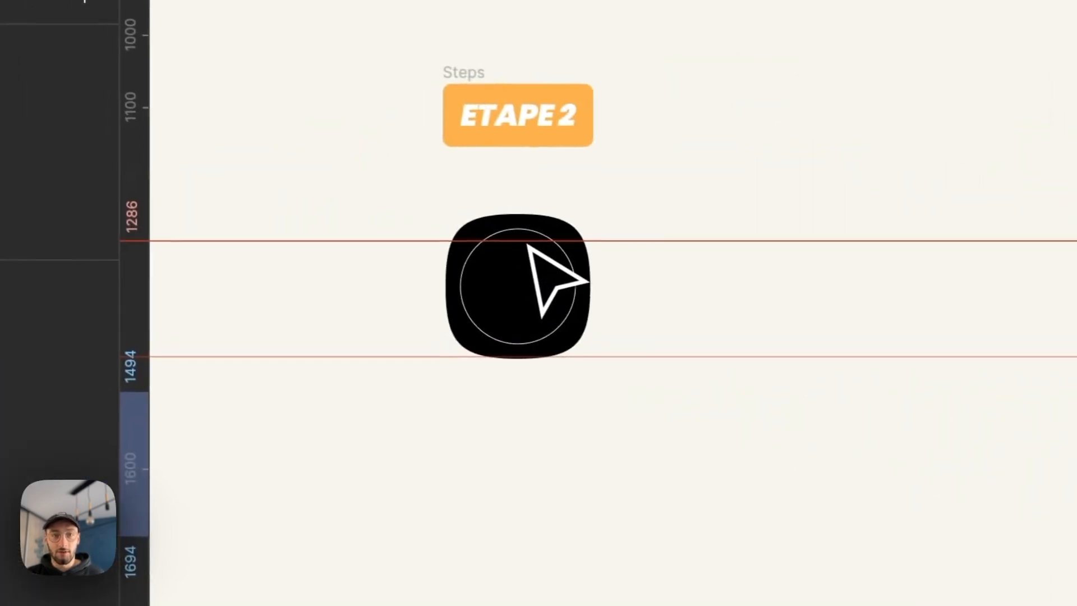
# - Check the ETAPE 2 shape, then inspect the fill style of the blue squircle under FIN
pyautogui.scroll(4, 521, 241)
pyautogui.click(523, 232)
pyautogui.scroll(-8, 523, 330)
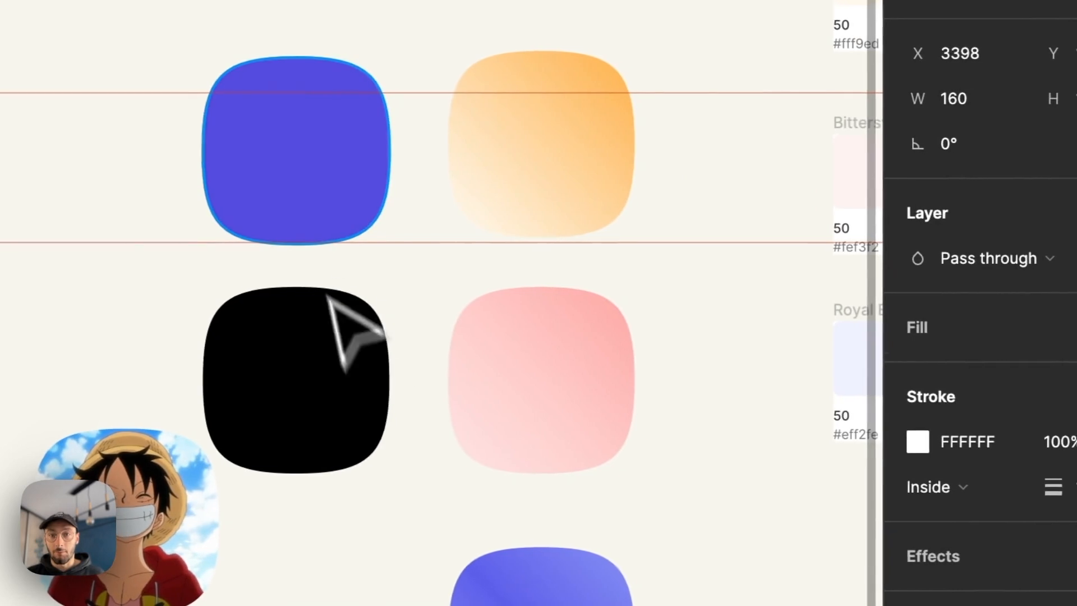
pyautogui.click(641, 301)
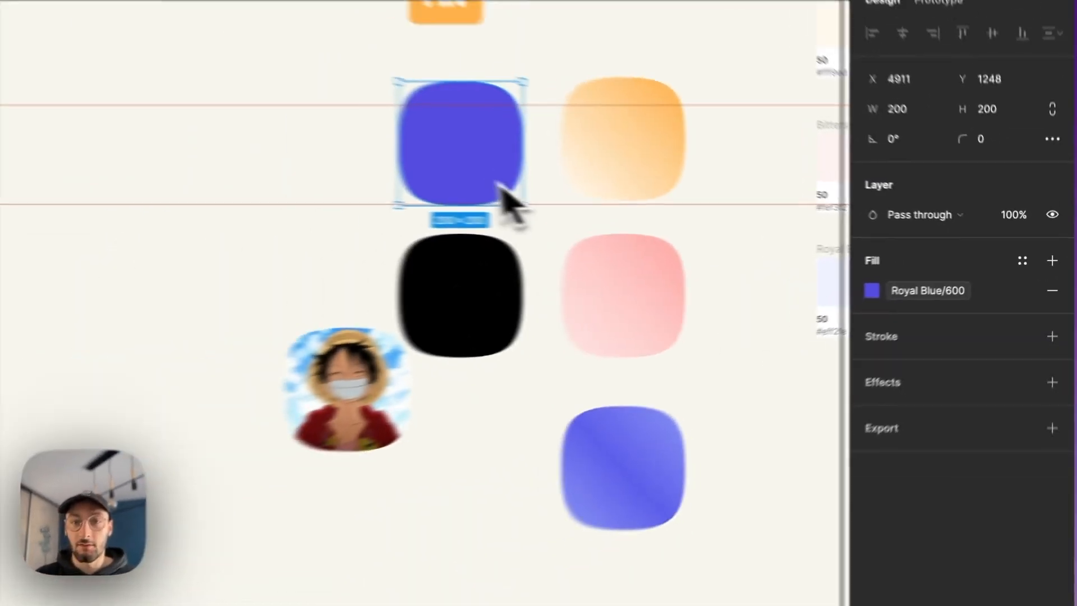
# - Move the image-filled squircle away from the black one, to a free spot on its left
pyautogui.scroll(-5, 567, 221)
pyautogui.scroll(5, 571, 224)
pyautogui.click(486, 371)
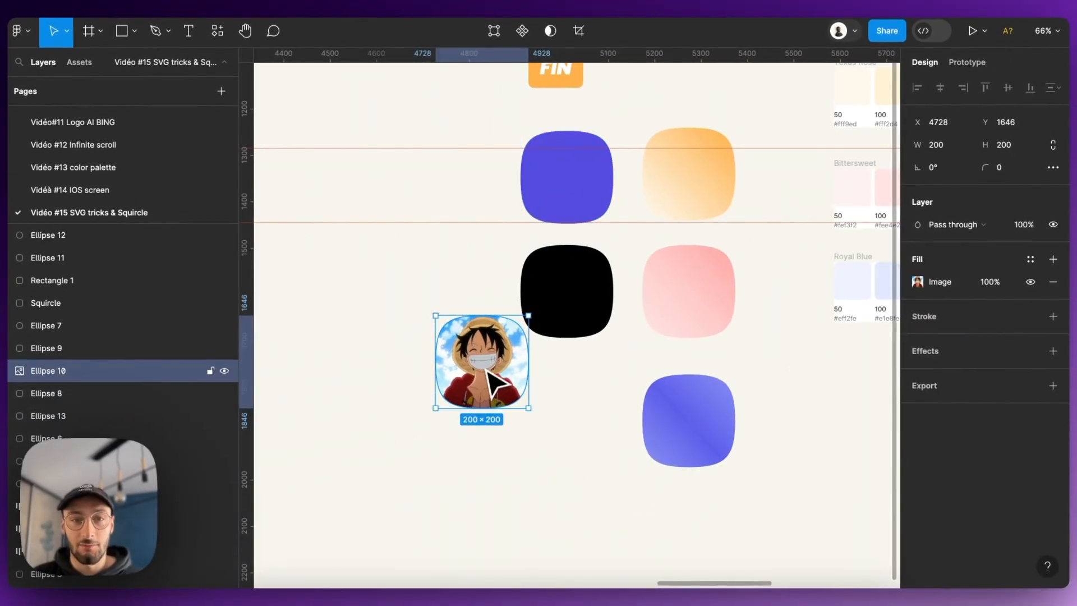
pyautogui.moveTo(487, 370); pyautogui.dragTo(414, 290)
# - Inspect the orange gradient squircle and review the colour palettes, the finished FIN variants and the grey construction
pyautogui.click(670, 202)
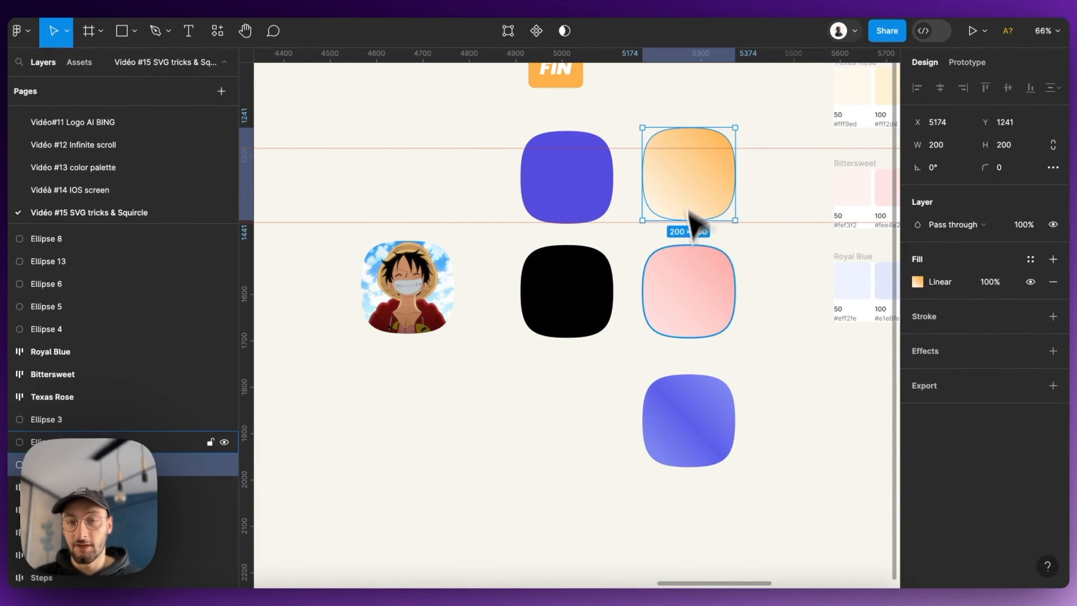
pyautogui.scroll(-5, 517, 271)
pyautogui.scroll(3, 727, 202)
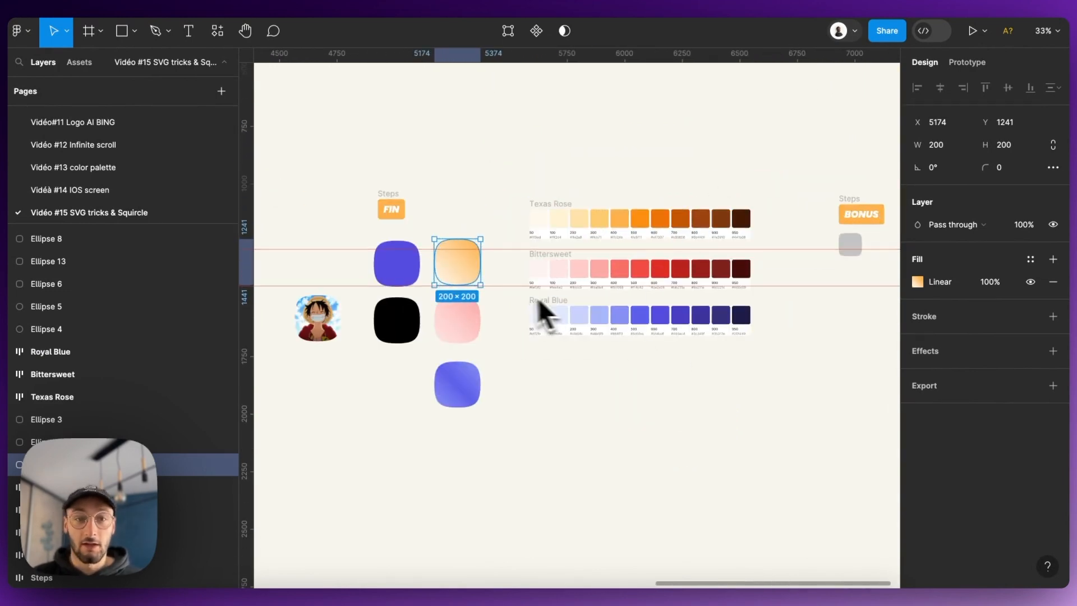
pyautogui.scroll(3, 387, 324)
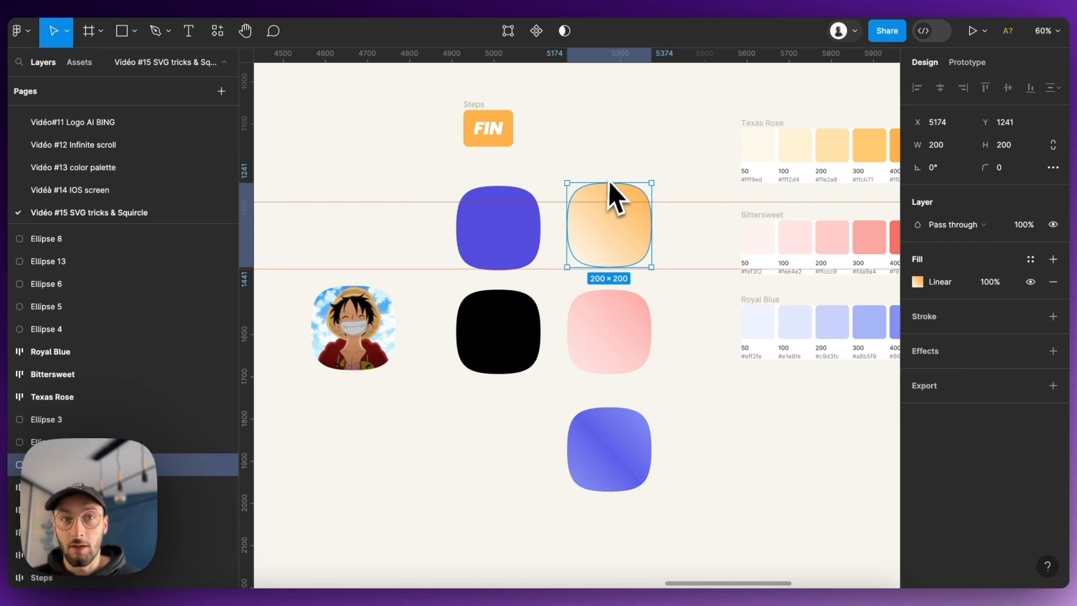
pyautogui.scroll(-5, 461, 141)
pyautogui.scroll(5, 455, 177)
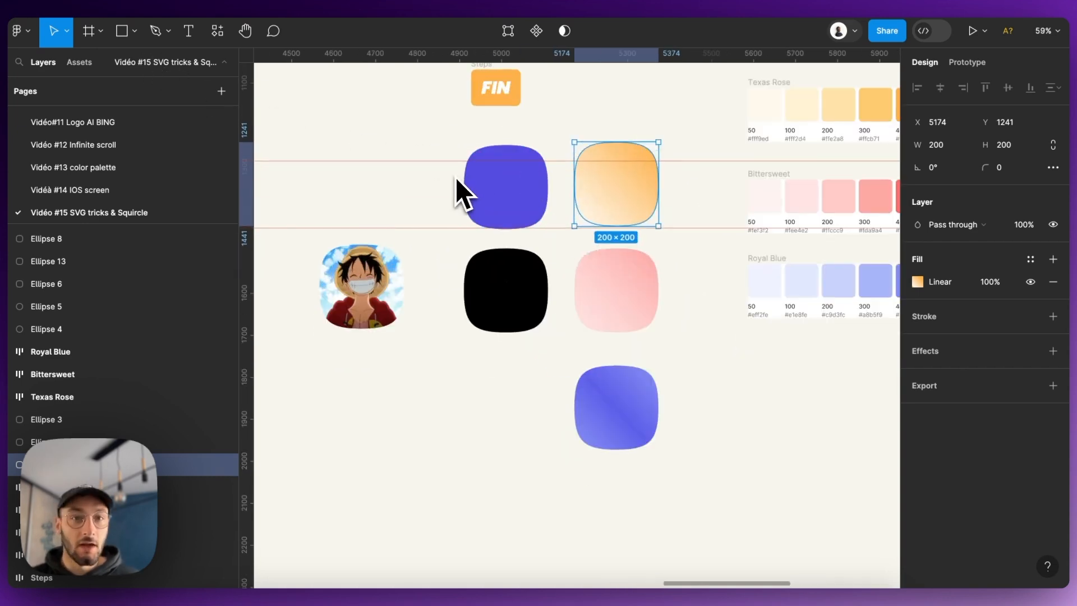
pyautogui.scroll(-5, 456, 178)
pyautogui.scroll(-3, 494, 179)
pyautogui.hscroll(-10, 516, 202)
pyautogui.scroll(8, 257, 197)
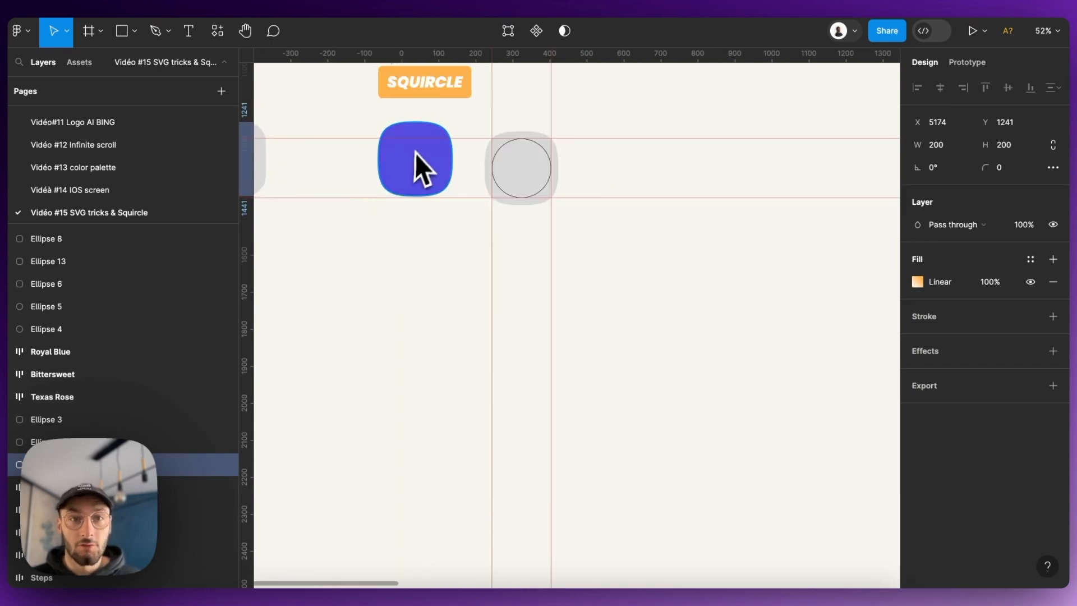
pyautogui.scroll(-3, 384, 161)
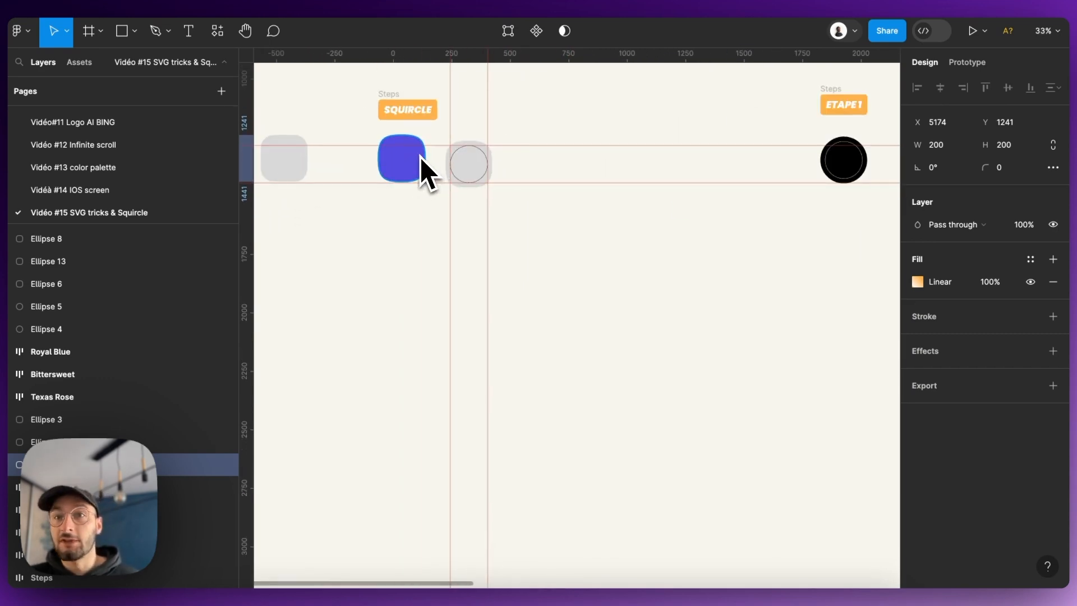
pyautogui.scroll(2, 477, 185)
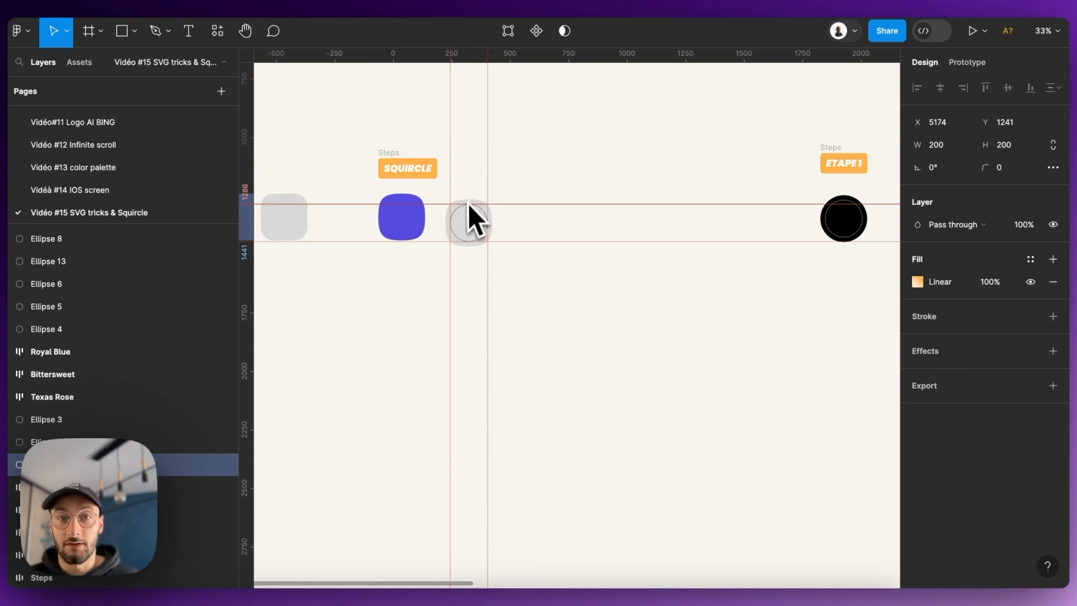
pyautogui.scroll(3, 468, 208)
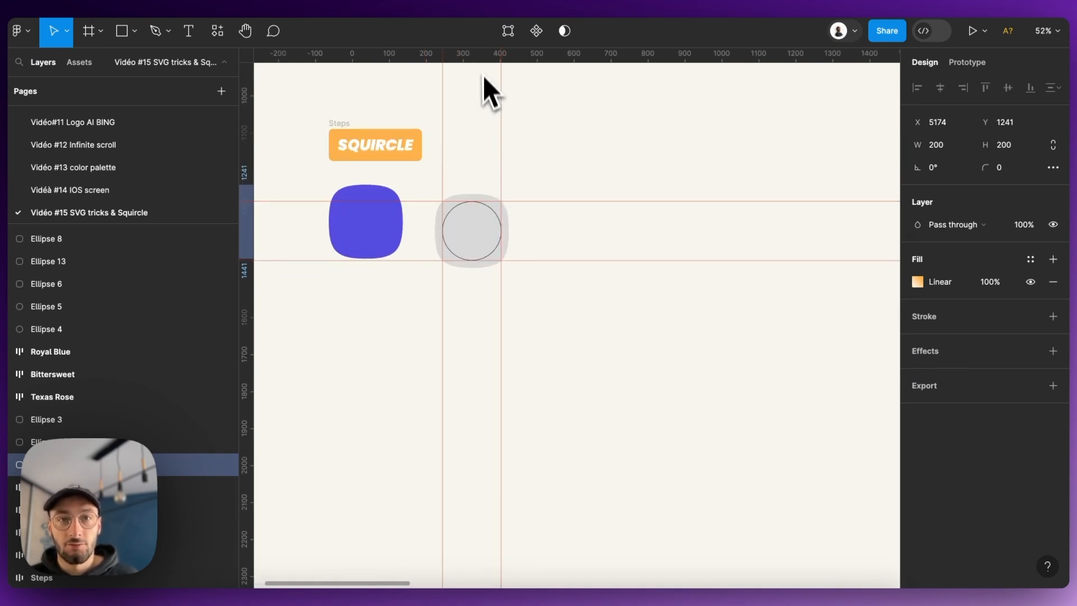
pyautogui.scroll(-10, 486, 222)
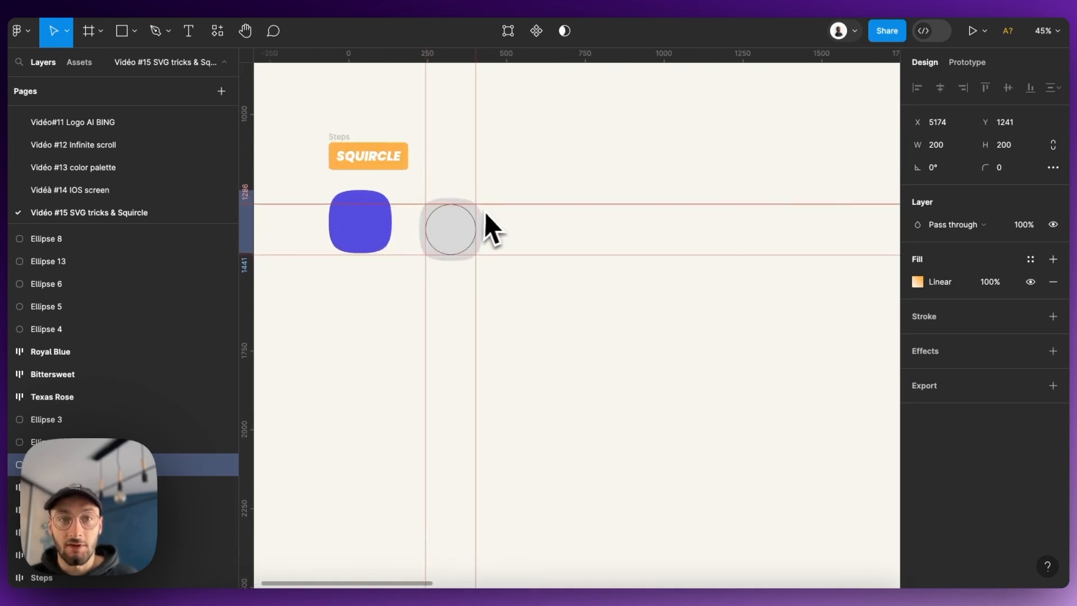
pyautogui.scroll(6, 656, 240)
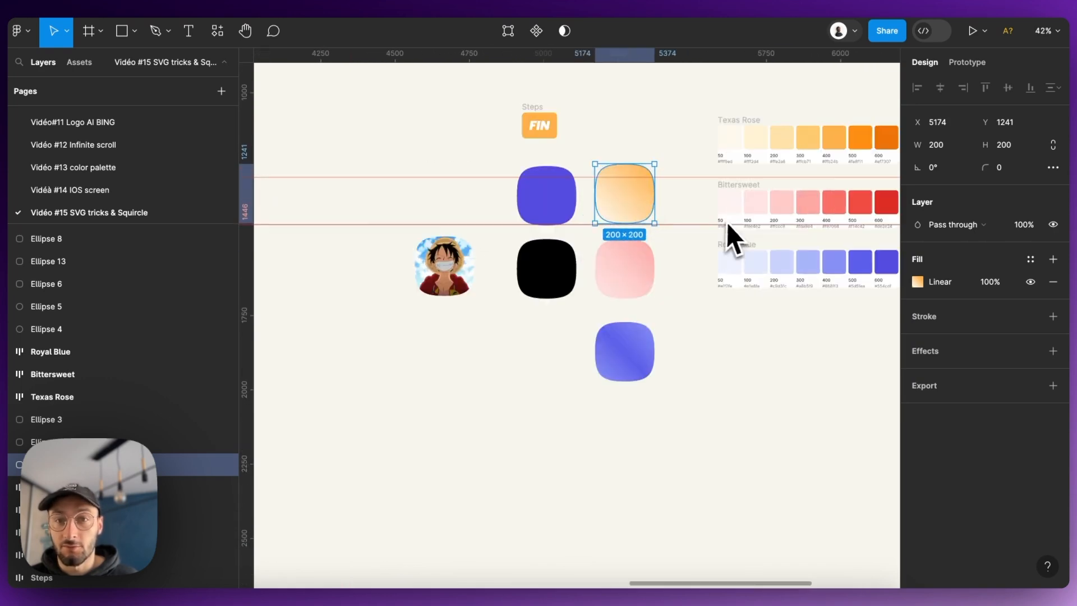
# - Deselect everything, run the Squircle plugin on the canvas and move its window beside the generated grey shape
pyautogui.scroll(-3, 561, 235)
pyautogui.click(755, 225)
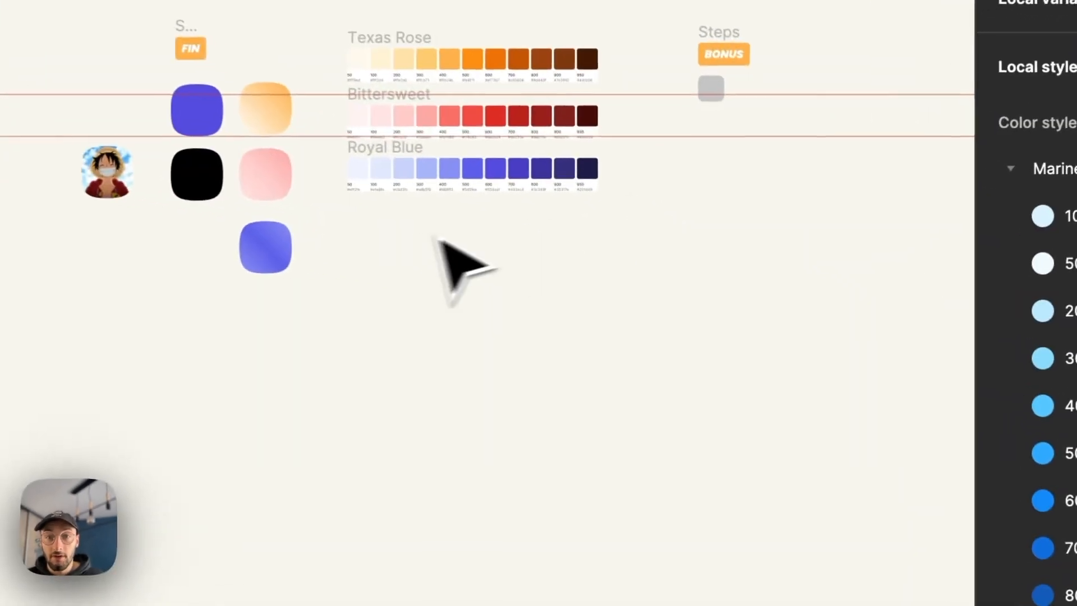
pyautogui.rightClick(589, 271)
pyautogui.moveTo(631, 391)
pyautogui.click(785, 137)
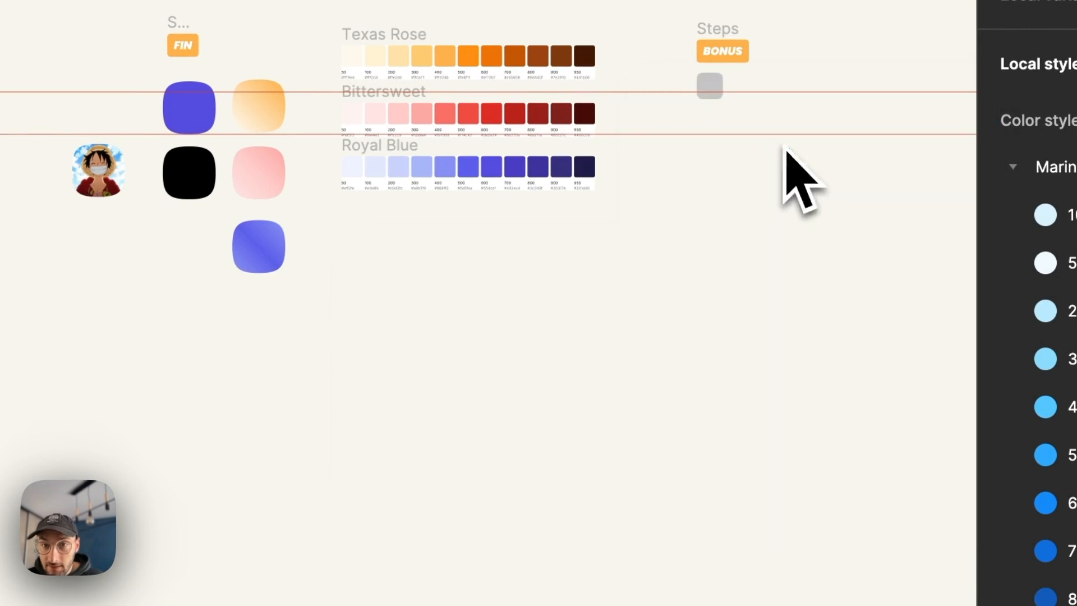
pyautogui.scroll(-3, 320, 278)
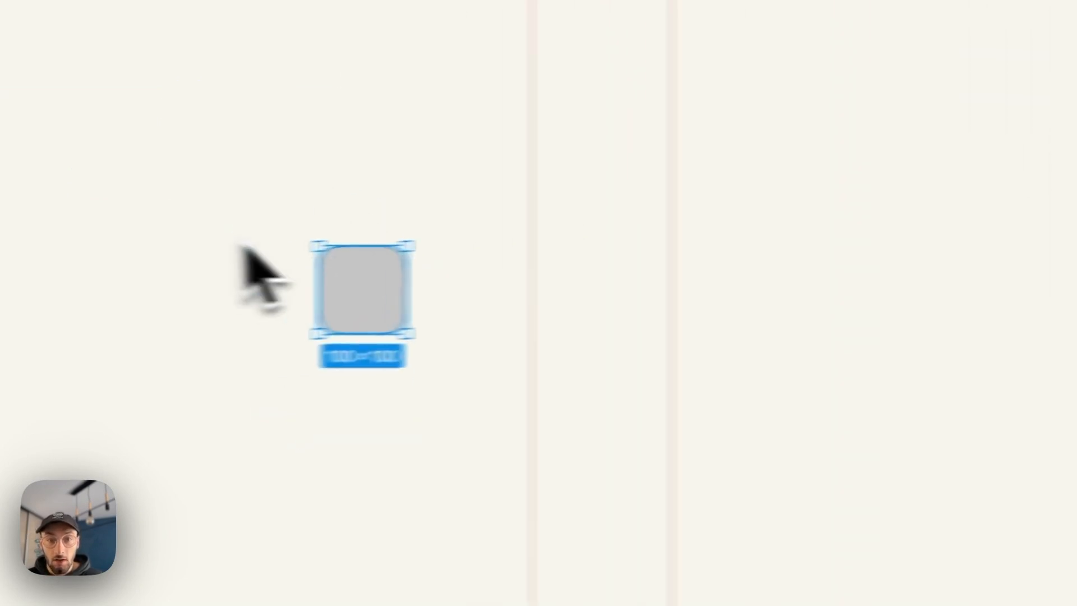
pyautogui.moveTo(693, 446); pyautogui.dragTo(312, 182)
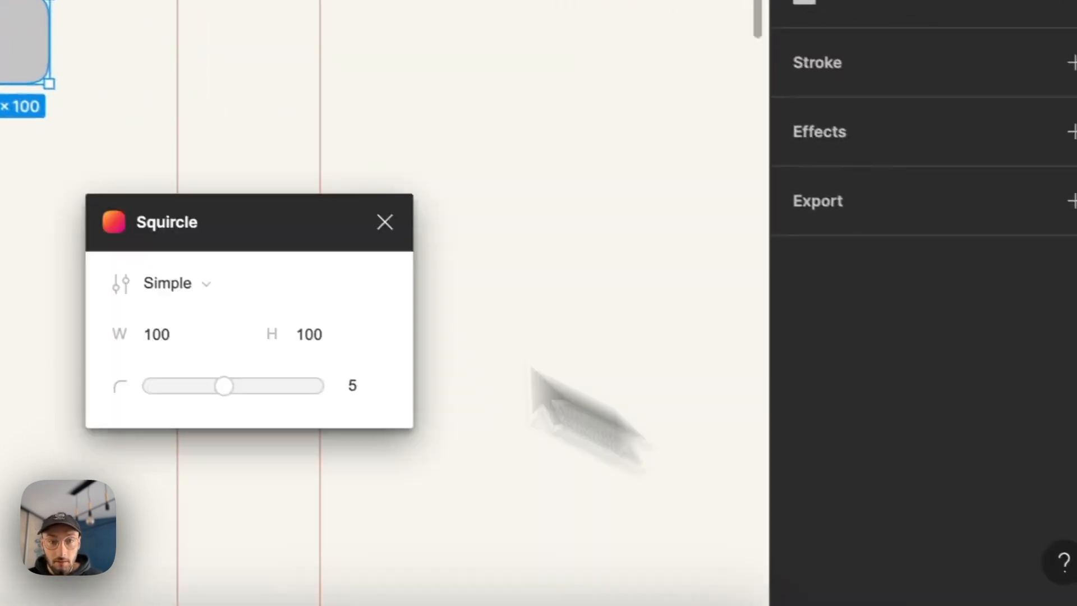
# - Set the plugin squircle's width and height to 200 each, keeping the Simple mode
pyautogui.click(247, 289)
pyautogui.doubleClick(248, 289)
pyautogui.write('200')
pyautogui.doubleClick(416, 309)
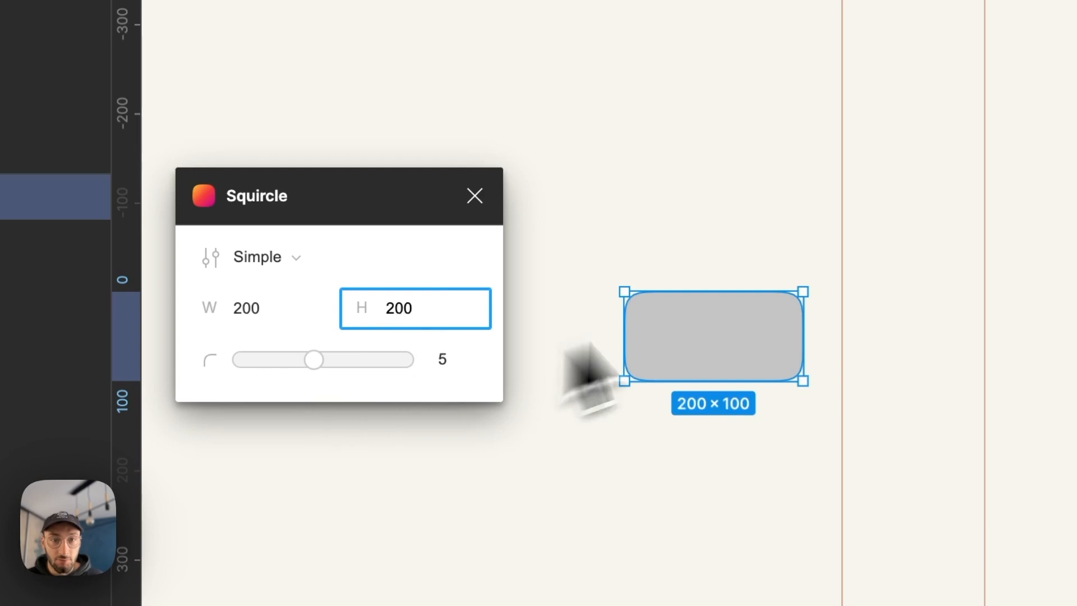
pyautogui.click(418, 250)
pyautogui.click(300, 249)
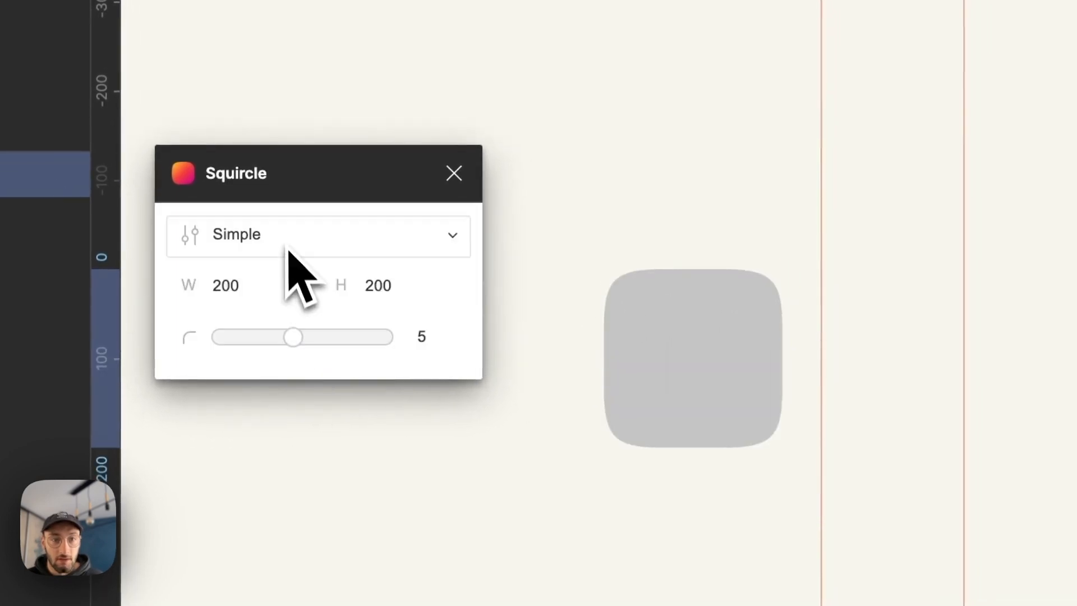
# - Adjust the generated squircle's corner smoothing with the Squircle plugin and close the plugin
pyautogui.moveTo(288, 331); pyautogui.dragTo(483, 350)
pyautogui.click(538, 206)
pyautogui.scroll(-6, 575, 320)
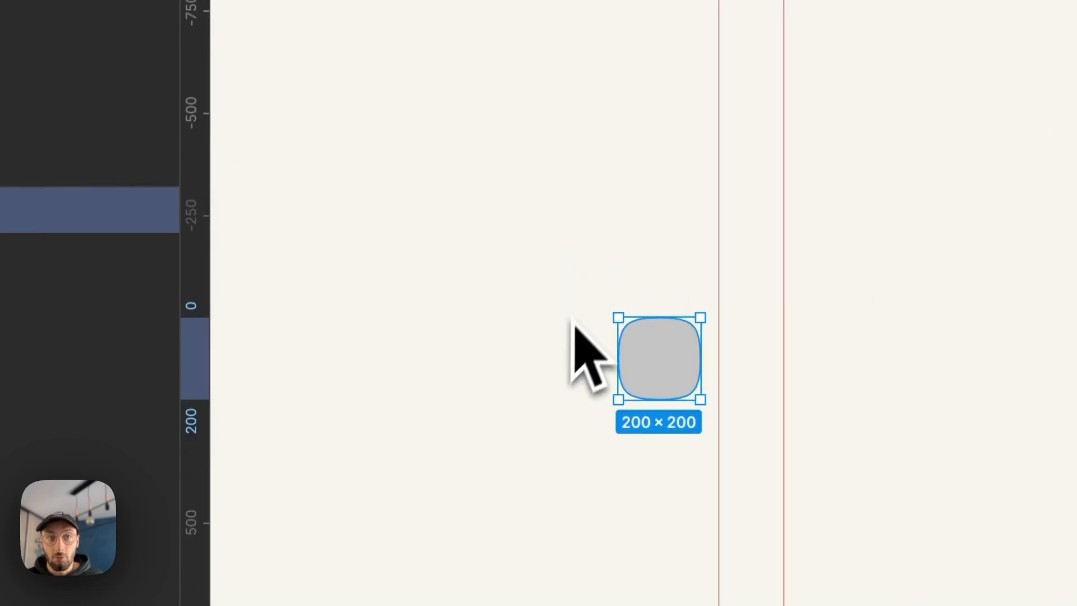
# - Review the construction stages, the finished FIN squircle variants and the colour palettes across the canvas
pyautogui.scroll(-8, 640, 323)
pyautogui.scroll(-4, 651, 306)
pyautogui.scroll(8, 673, 289)
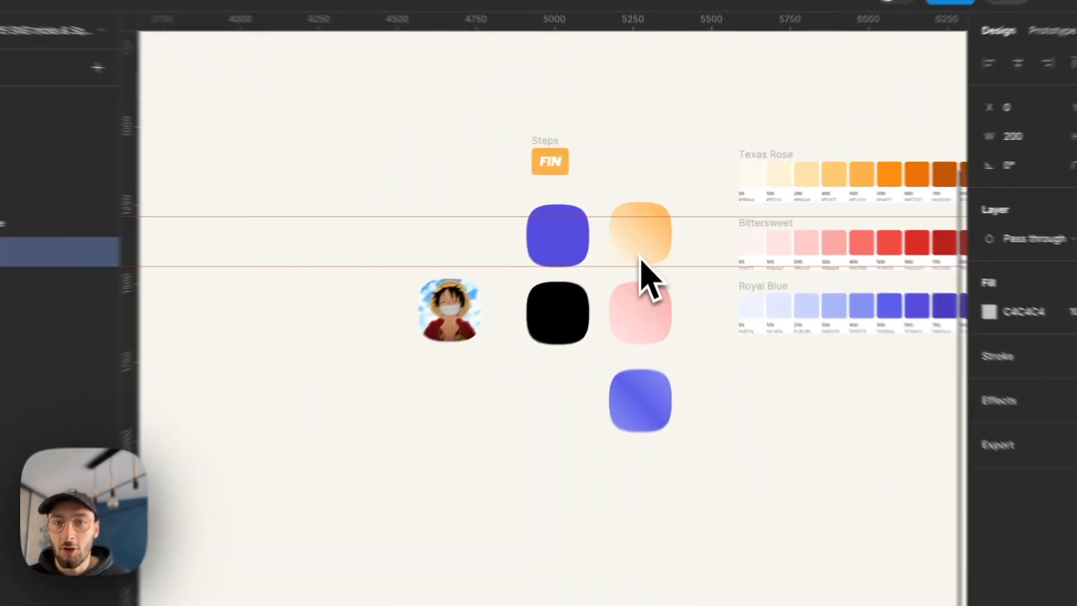
pyautogui.scroll(3, 642, 258)
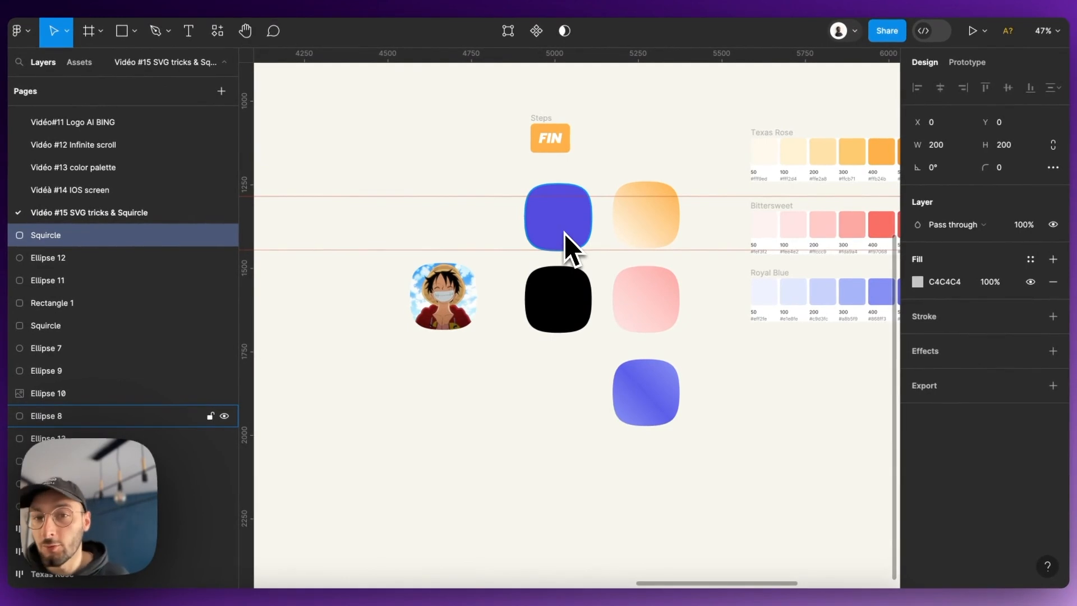
pyautogui.scroll(-2, 556, 228)
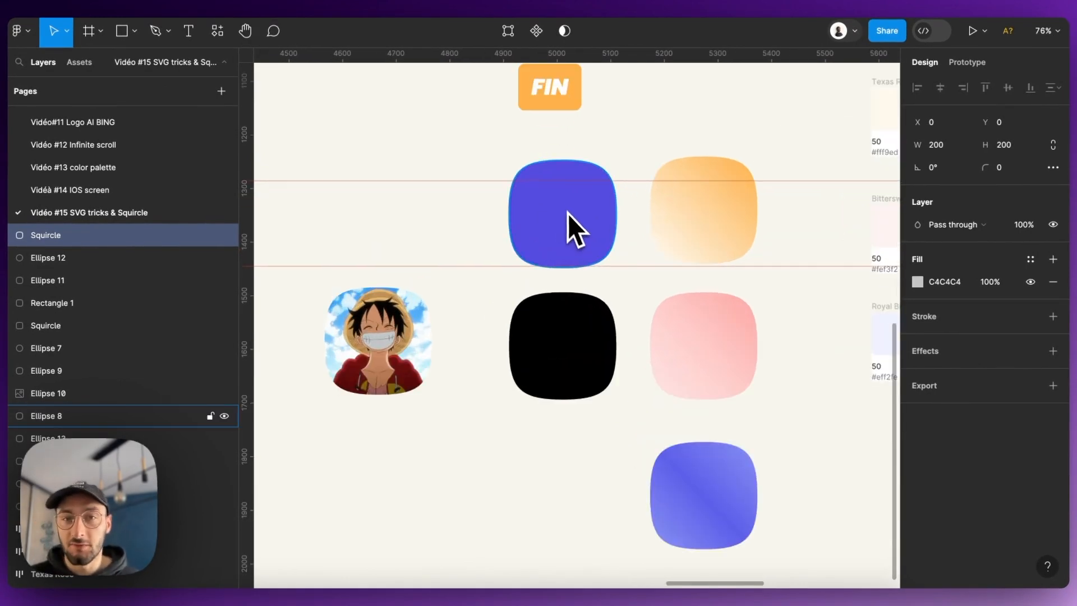
pyautogui.scroll(-3, 555, 219)
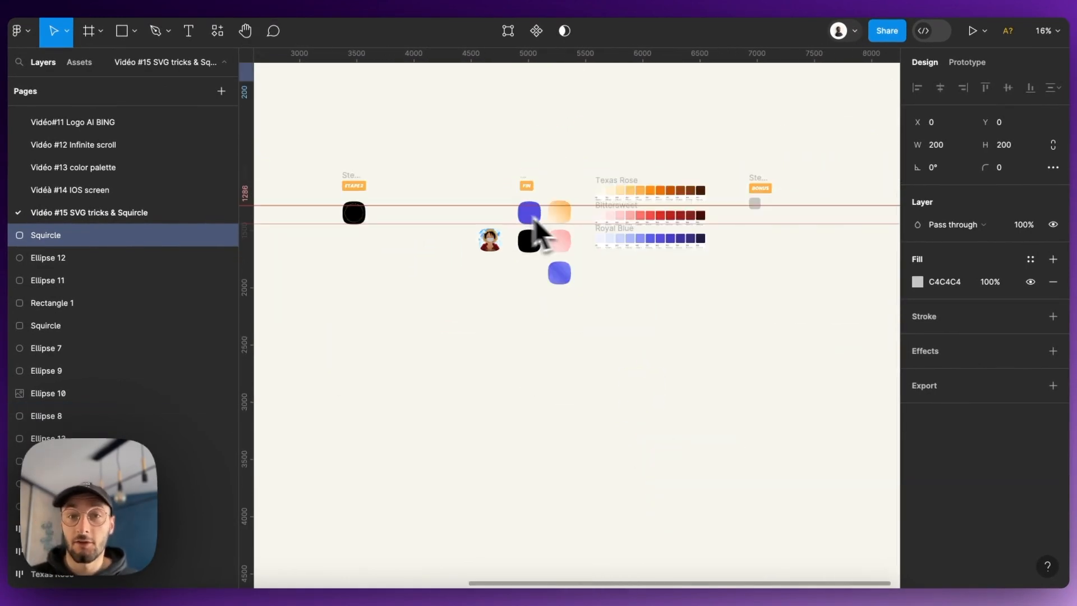
pyautogui.scroll(3, 537, 215)
pyautogui.scroll(-2, 494, 222)
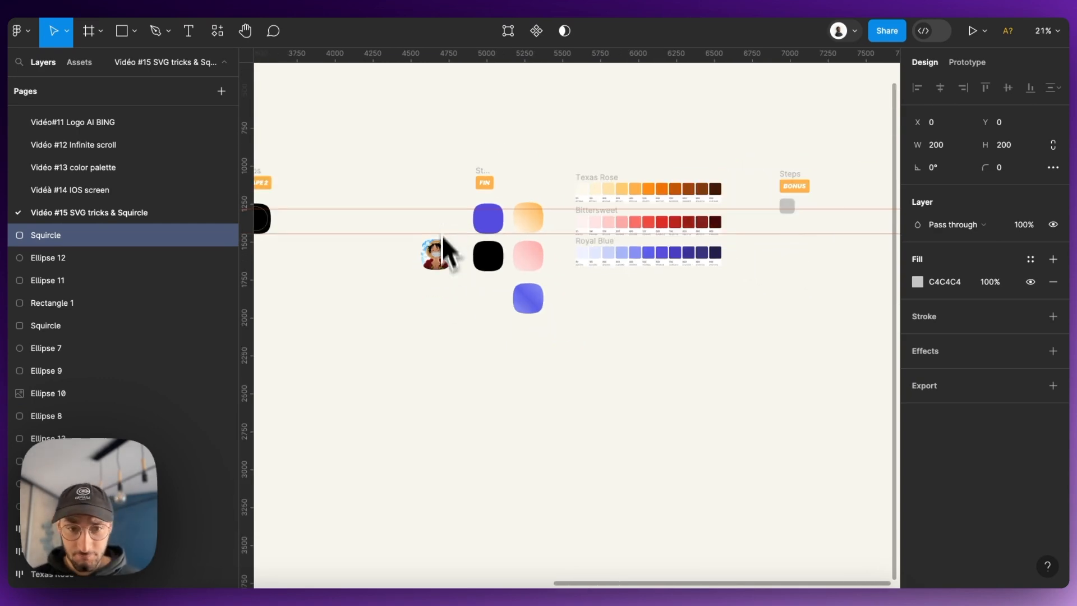
# - Switch to the browser, check the published squircle page and the button comparison post on X, and open the Webflow Designer without publishing
pyautogui.click(515, 601)
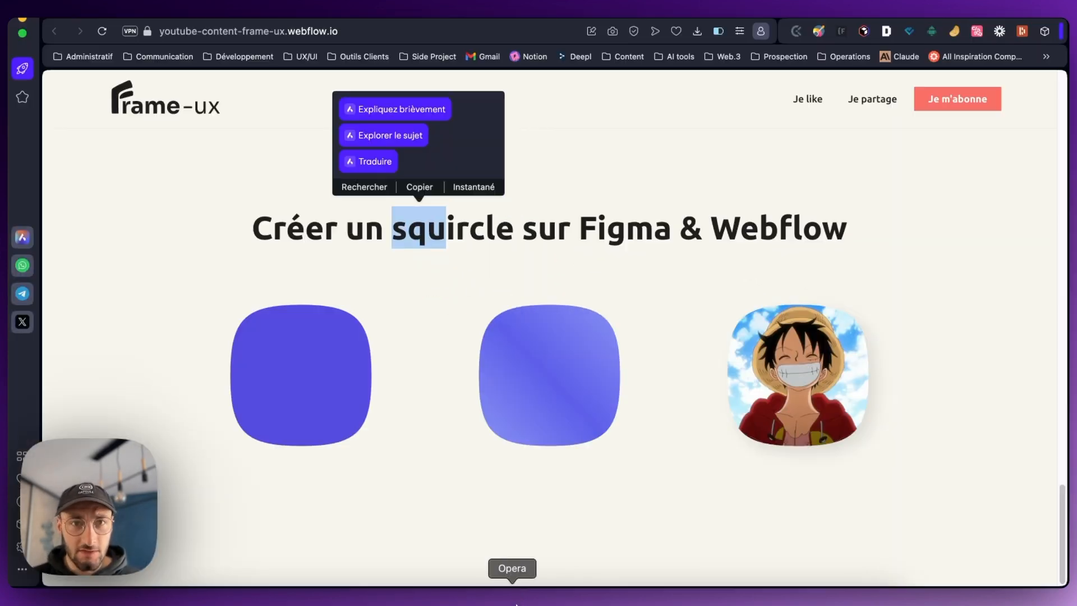
pyautogui.click(587, 13)
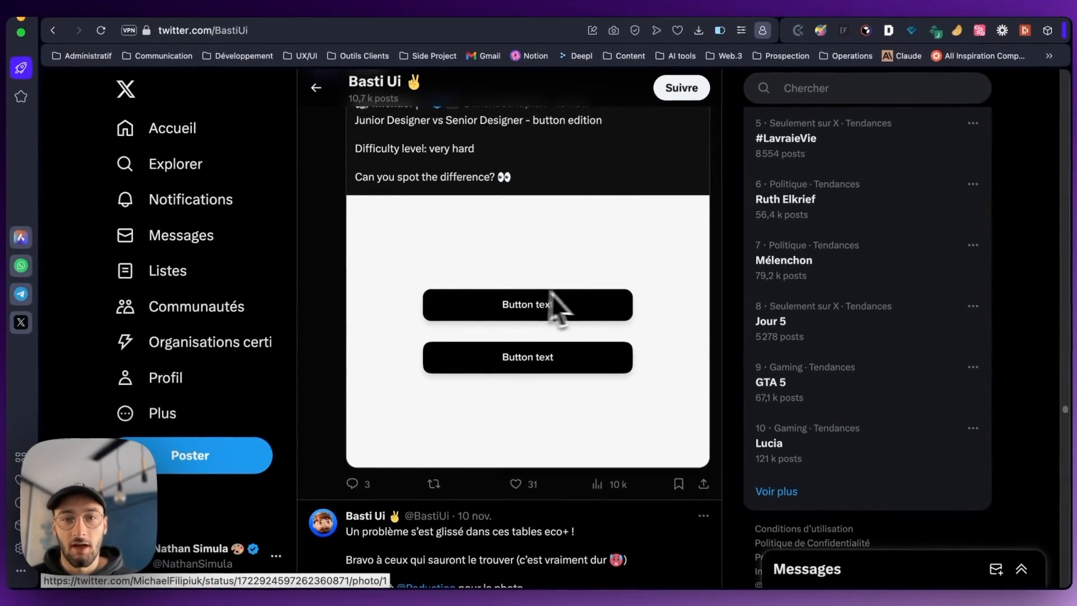
pyautogui.click(355, 9)
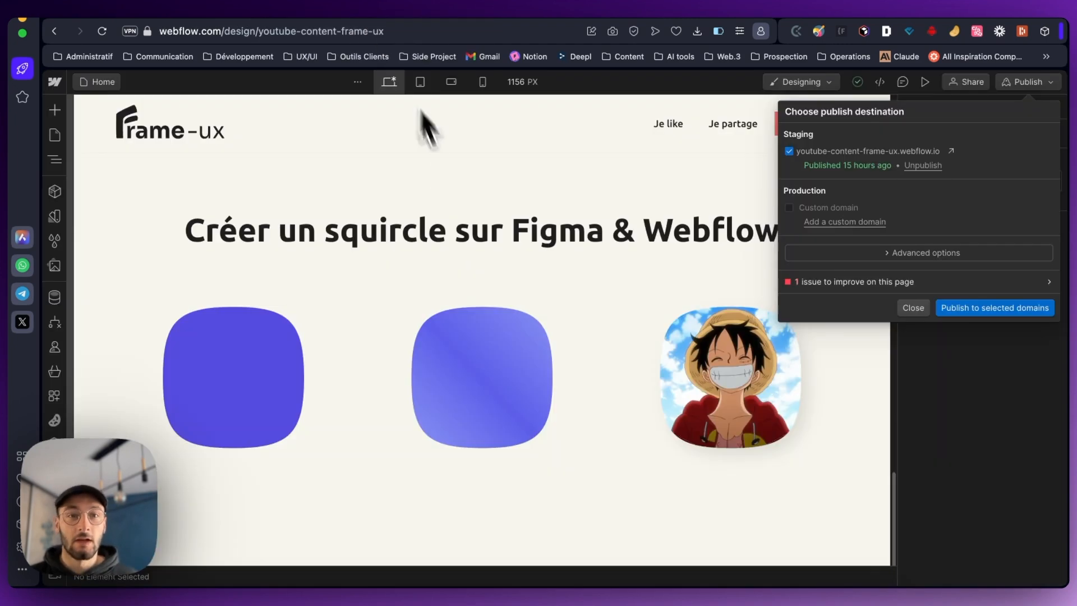
pyautogui.click(913, 308)
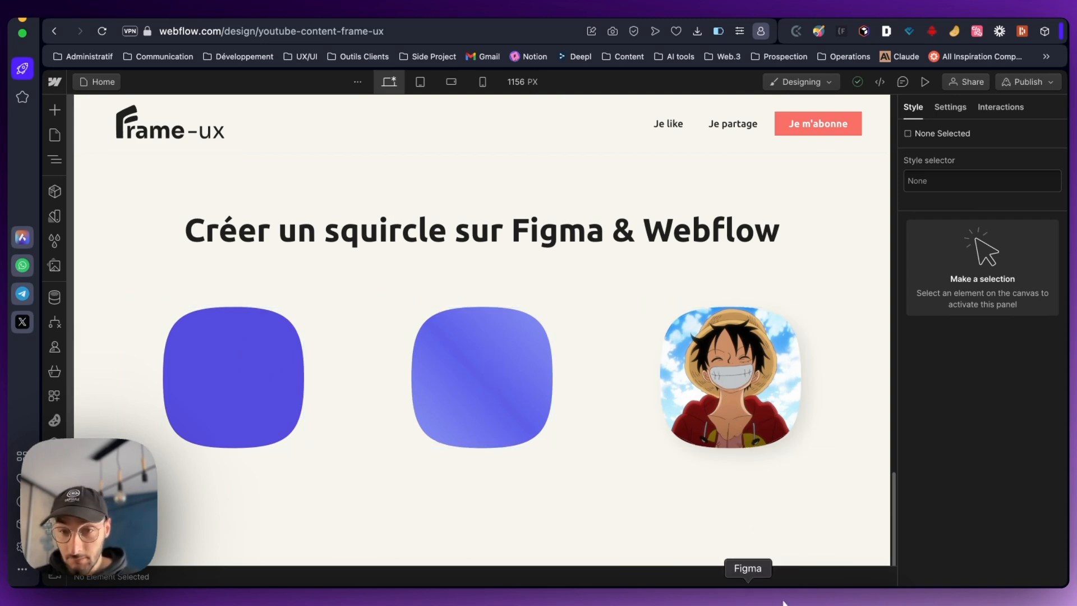
# - Switch to Figma and copy the SVG code of the solid blue squircle under FIN from Dev Mode
pyautogui.click(748, 592)
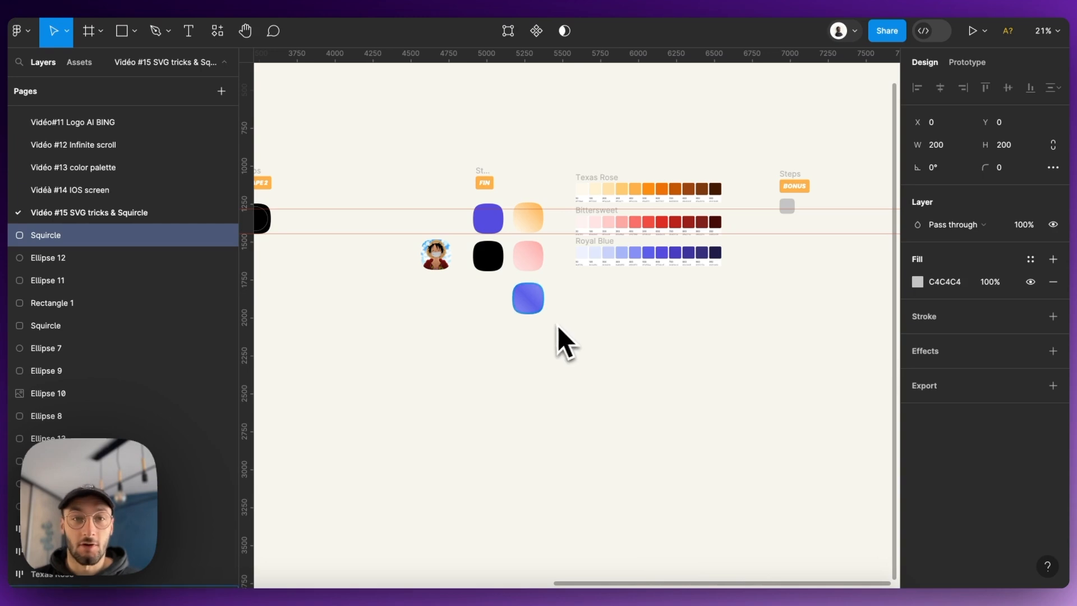
pyautogui.scroll(5, 426, 230)
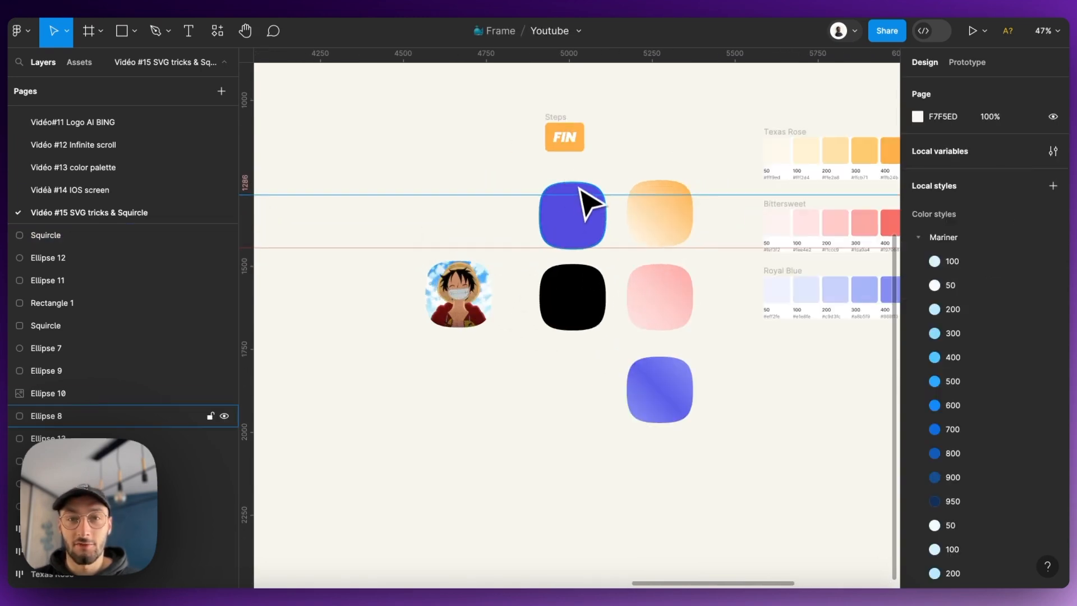
pyautogui.click(585, 209)
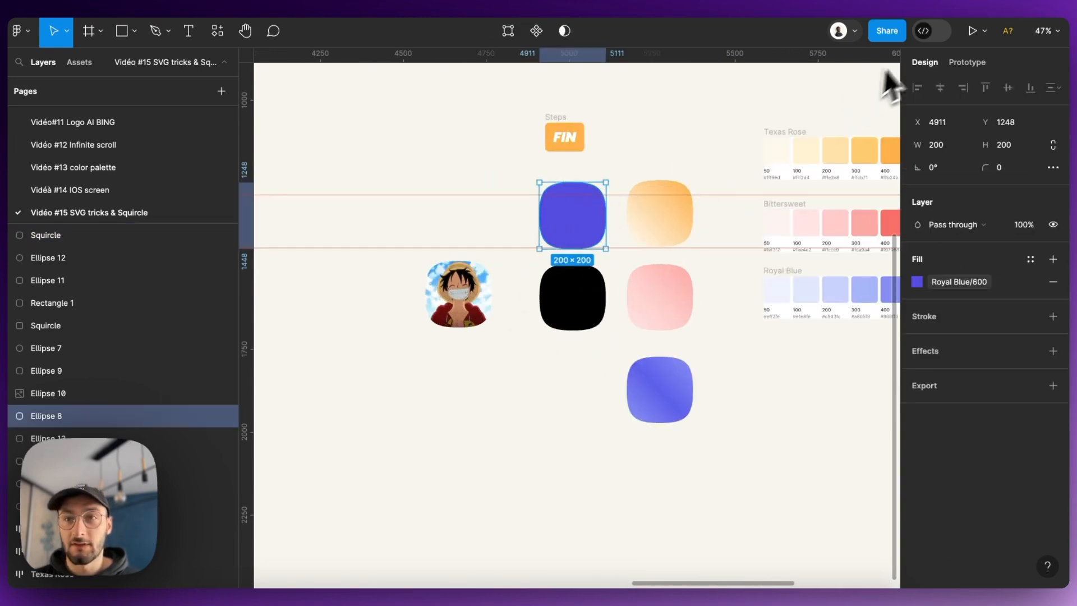
pyautogui.click(932, 32)
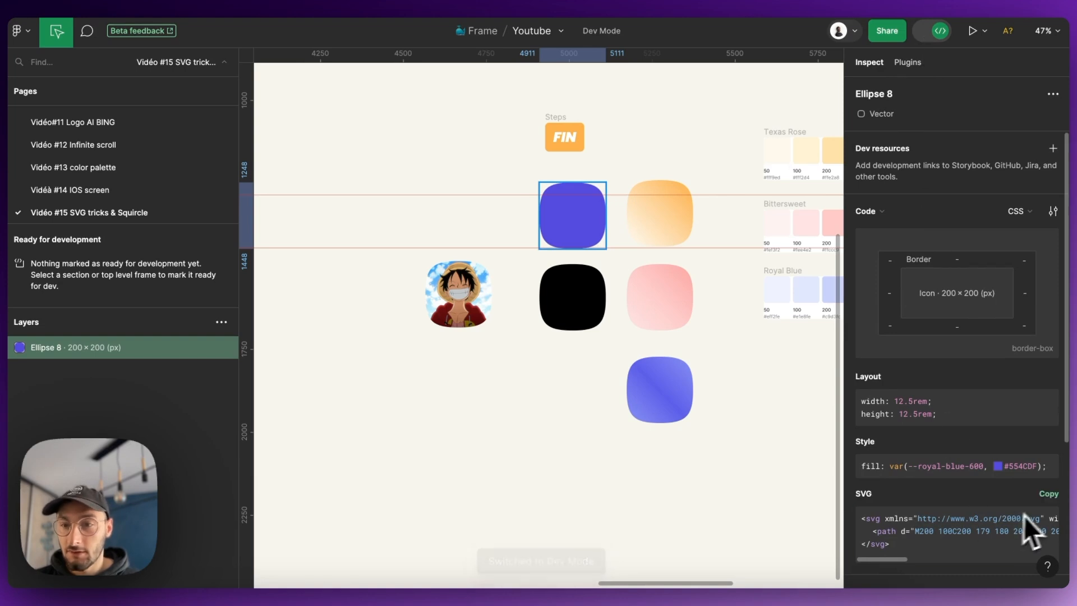
pyautogui.click(1049, 494)
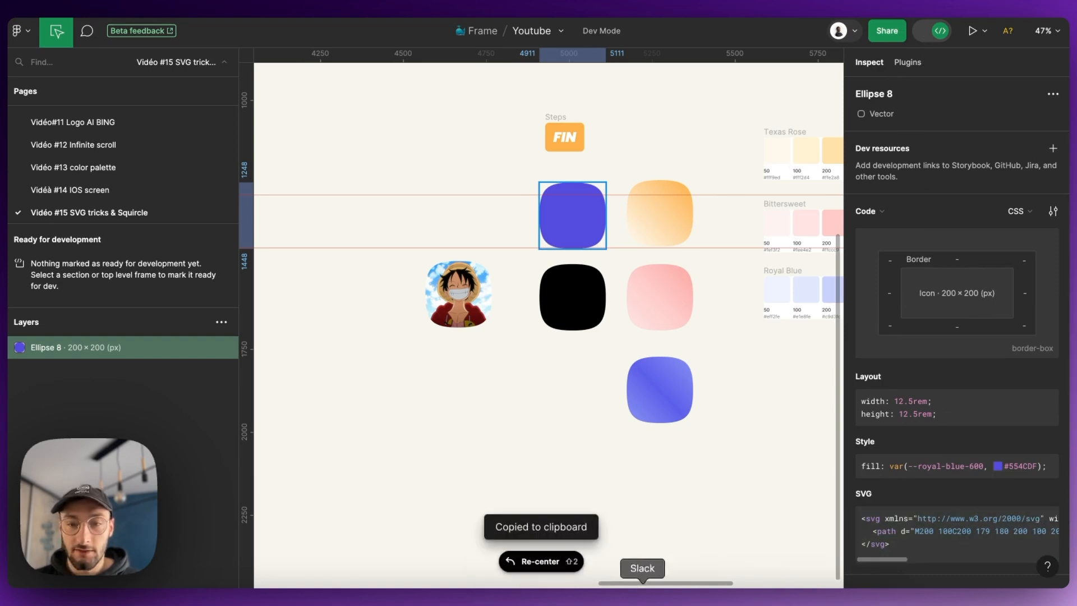
# - Switch to Webflow, inspect the SVG code inside the solid blue squircle's HTML embed and close the editor without changes
pyautogui.click(512, 595)
pyautogui.click(219, 330)
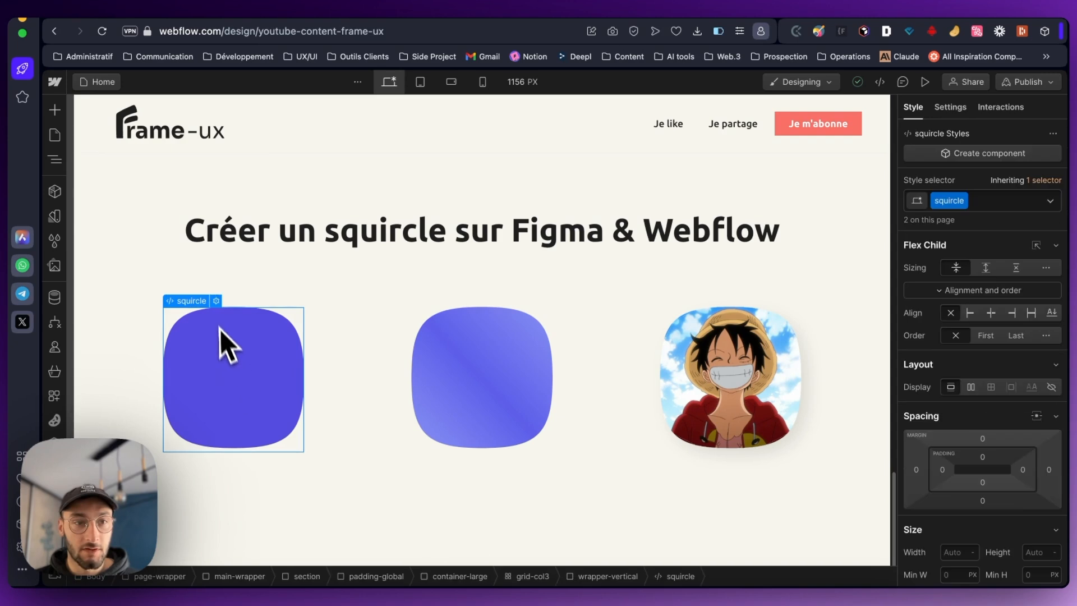
pyautogui.doubleClick(223, 311)
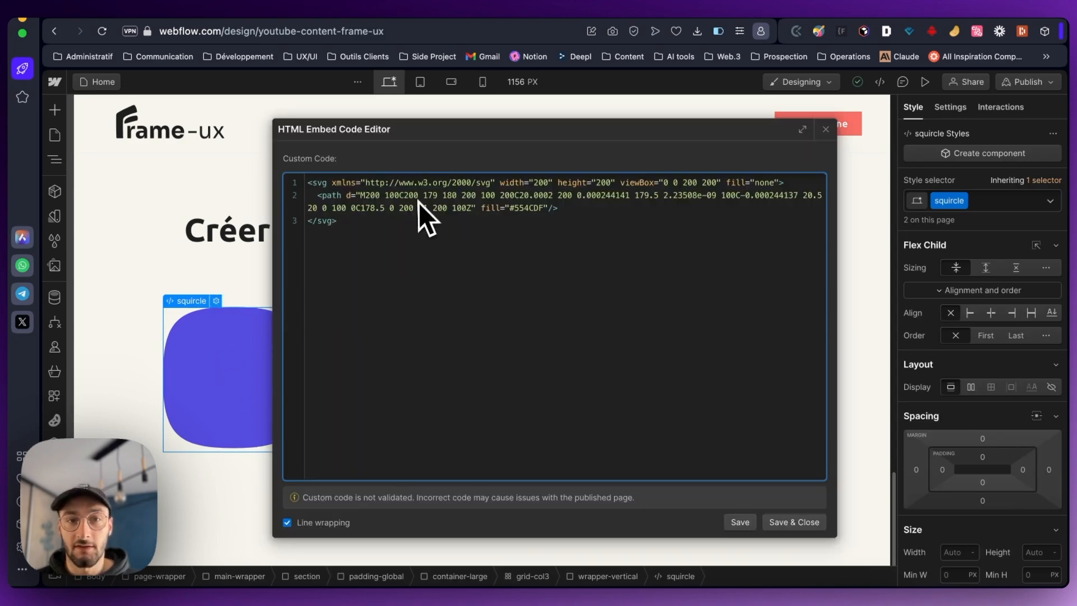
pyautogui.click(826, 130)
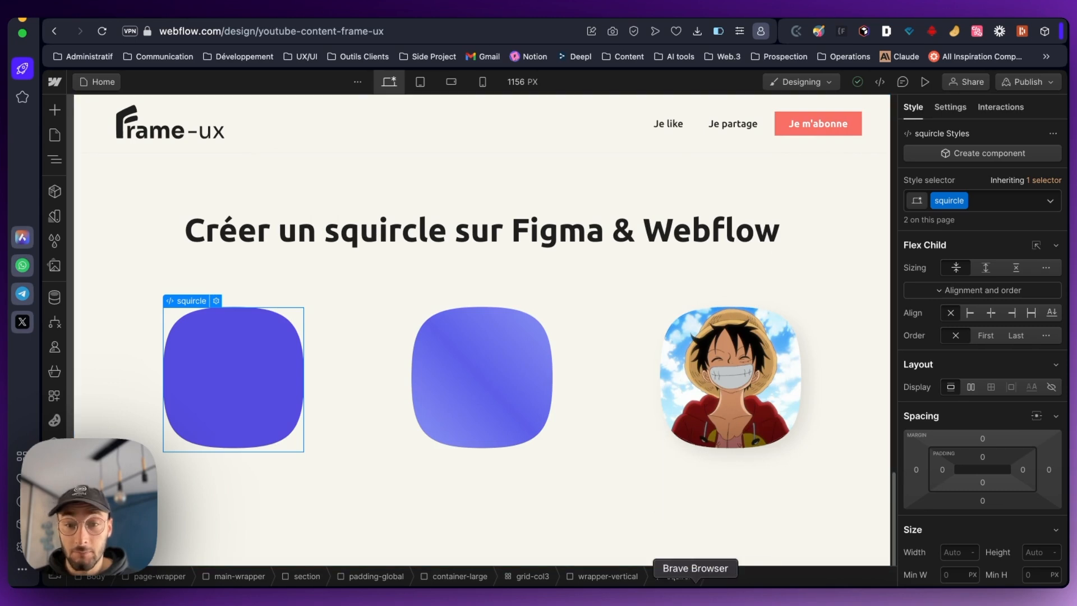
# - Back in Figma, leave Dev Mode and copy the solid blue squircle as SVG
pyautogui.click(748, 592)
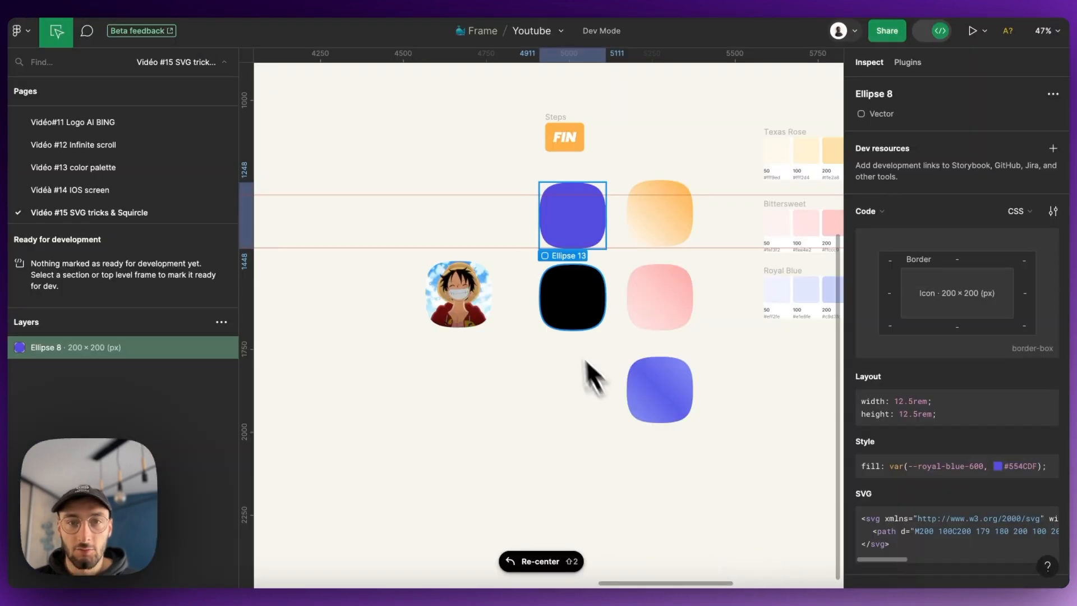
pyautogui.click(931, 33)
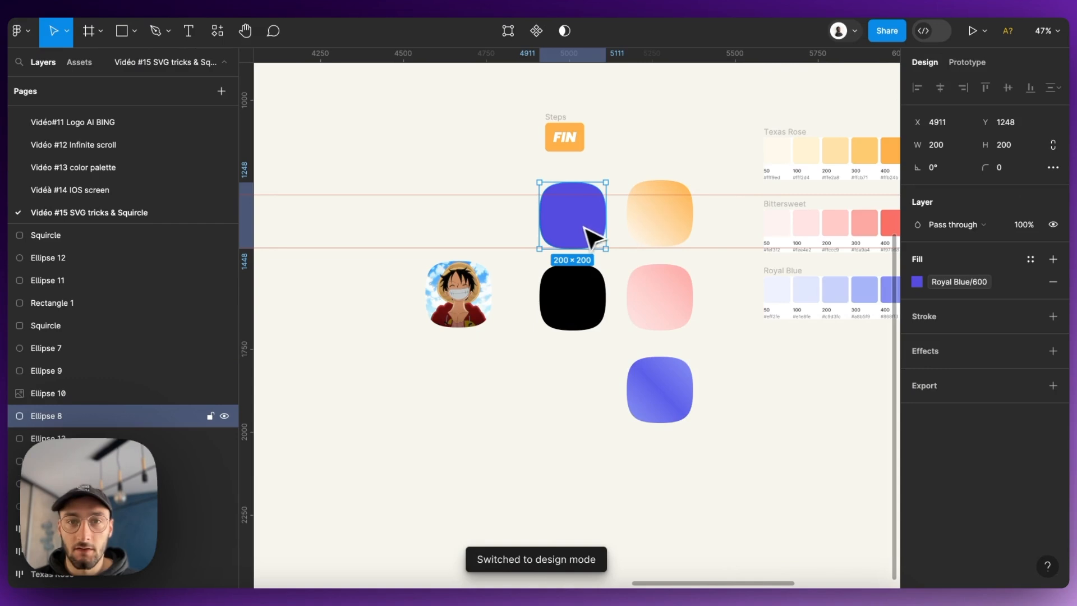
pyautogui.rightClick(585, 233)
pyautogui.moveTo(638, 241)
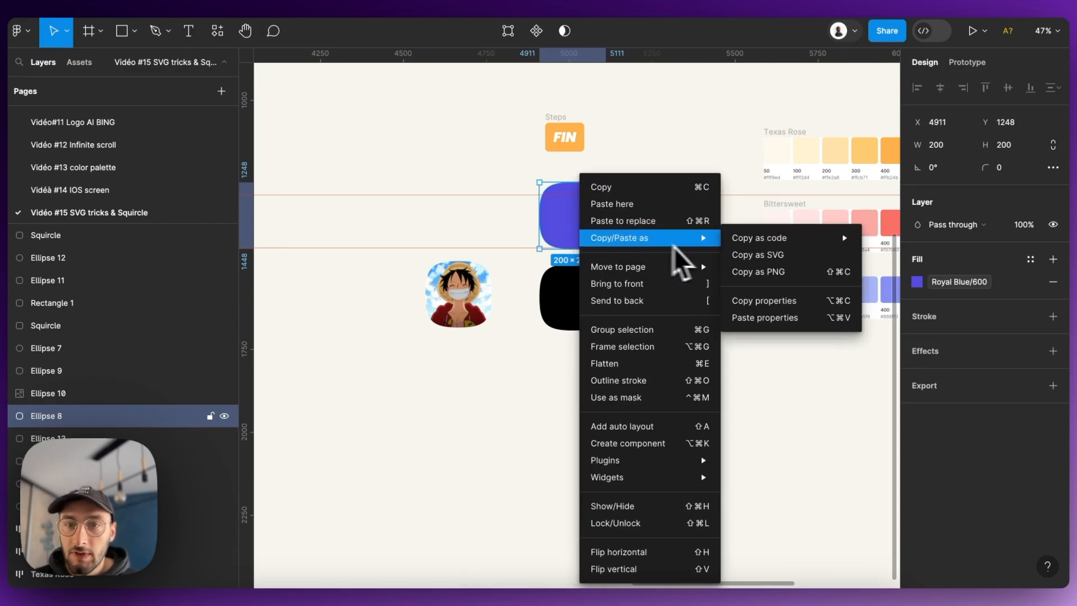
pyautogui.click(747, 253)
# - Copy the blue gradient squircle below the pink one as SVG
pyautogui.click(651, 422)
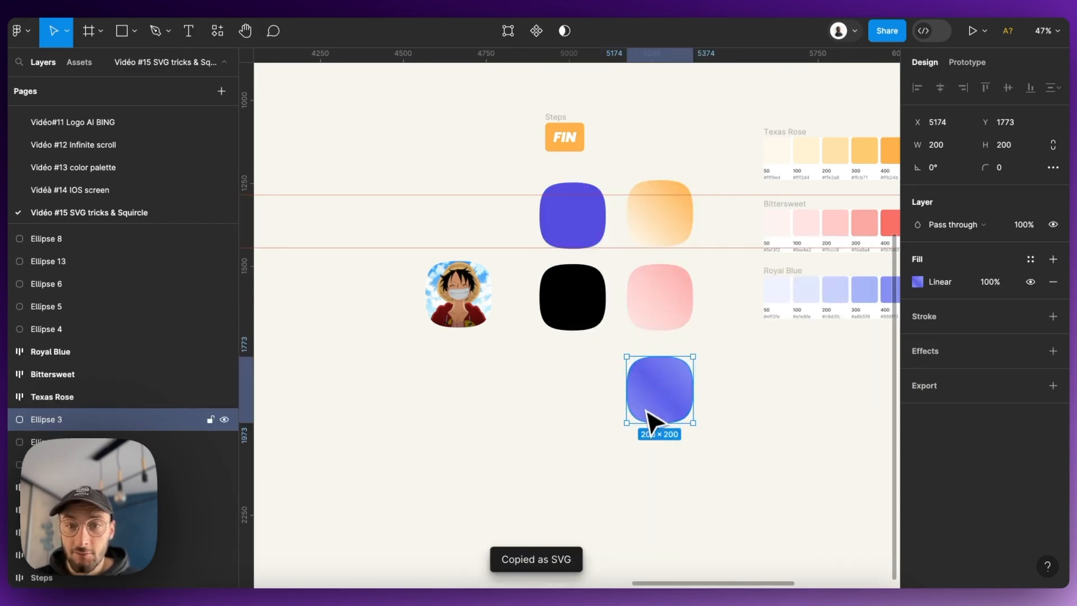
pyautogui.rightClick(665, 409)
pyautogui.moveTo(731, 246)
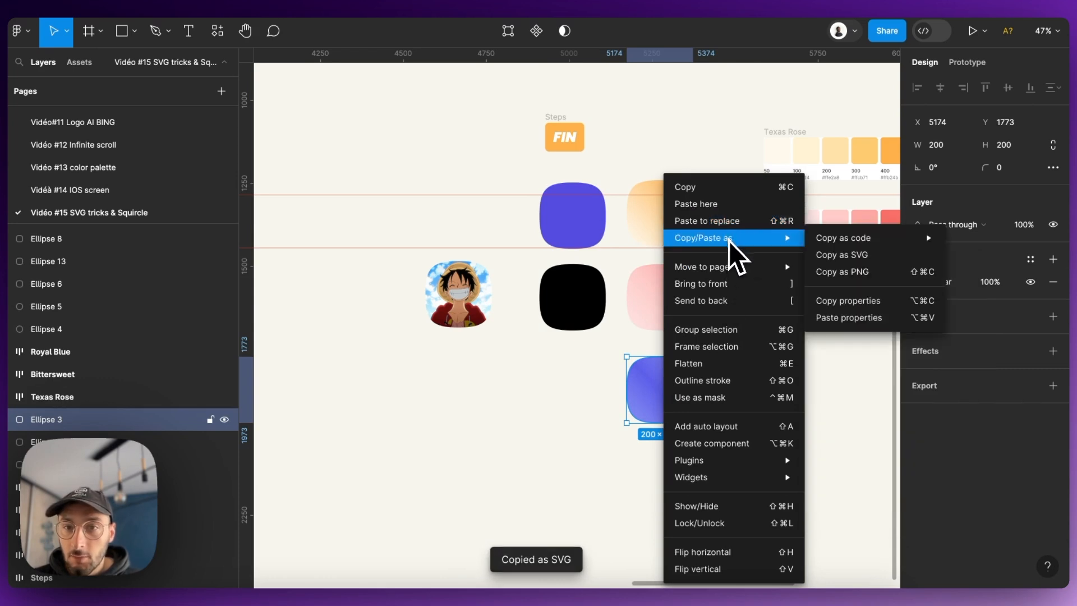
pyautogui.click(826, 256)
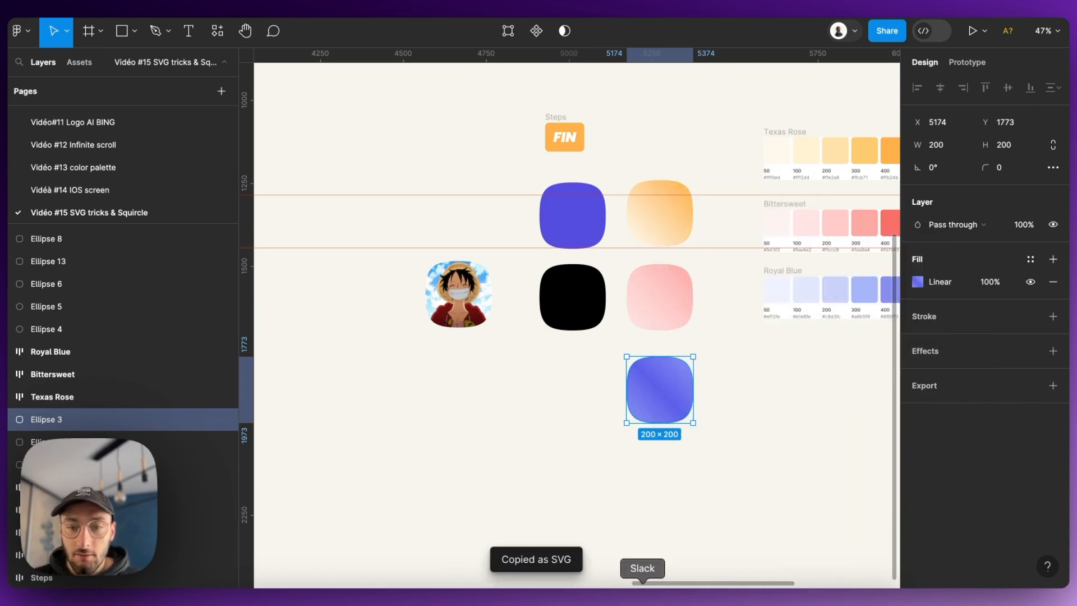
# - In Webflow, paste the copied SVG into the middle wrapper-vertical, converting it to an HTML embed with Preserve SVG size
pyautogui.click(512, 595)
pyautogui.click(396, 408)
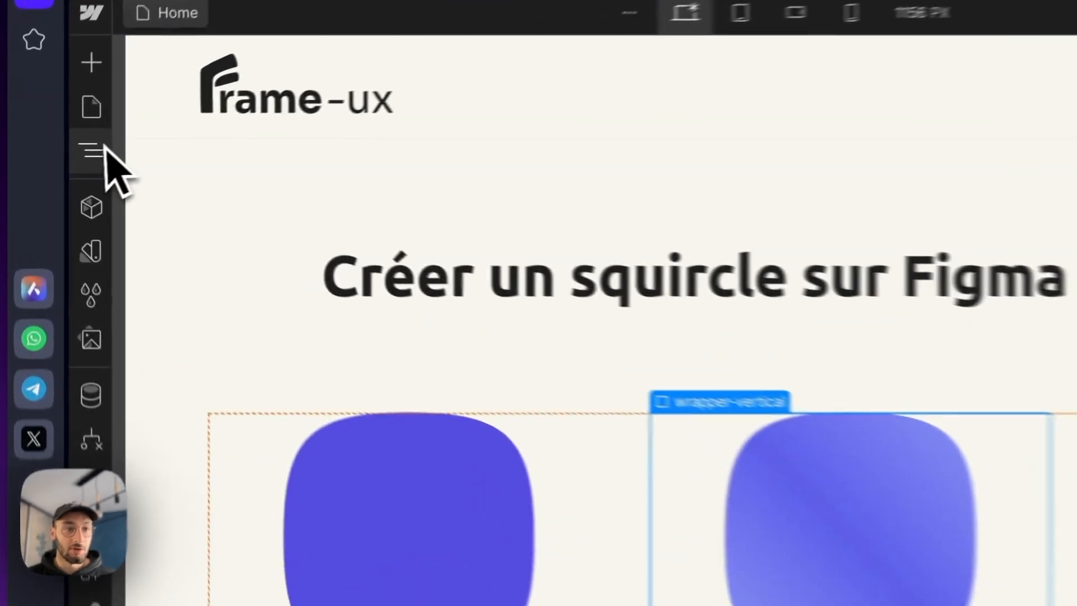
pyautogui.click(54, 159)
pyautogui.click(248, 372)
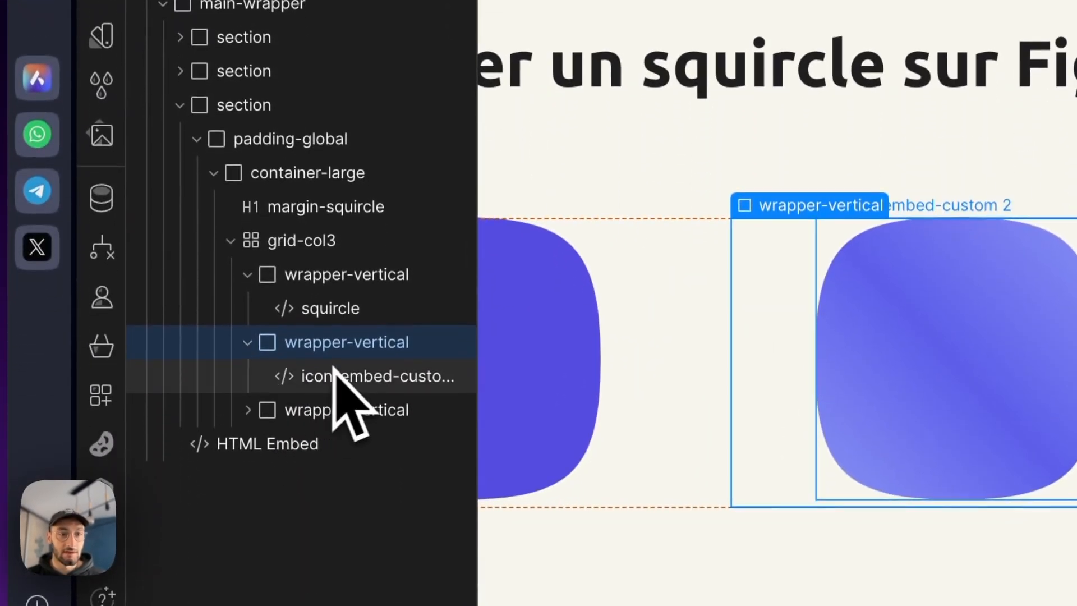
pyautogui.press('super+v')
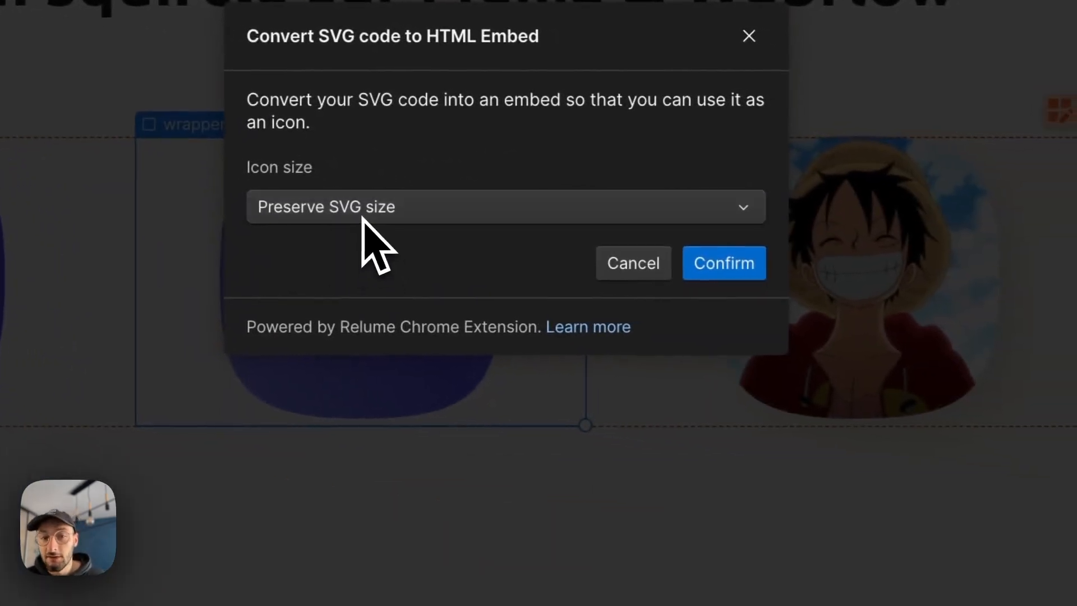
pyautogui.click(363, 218)
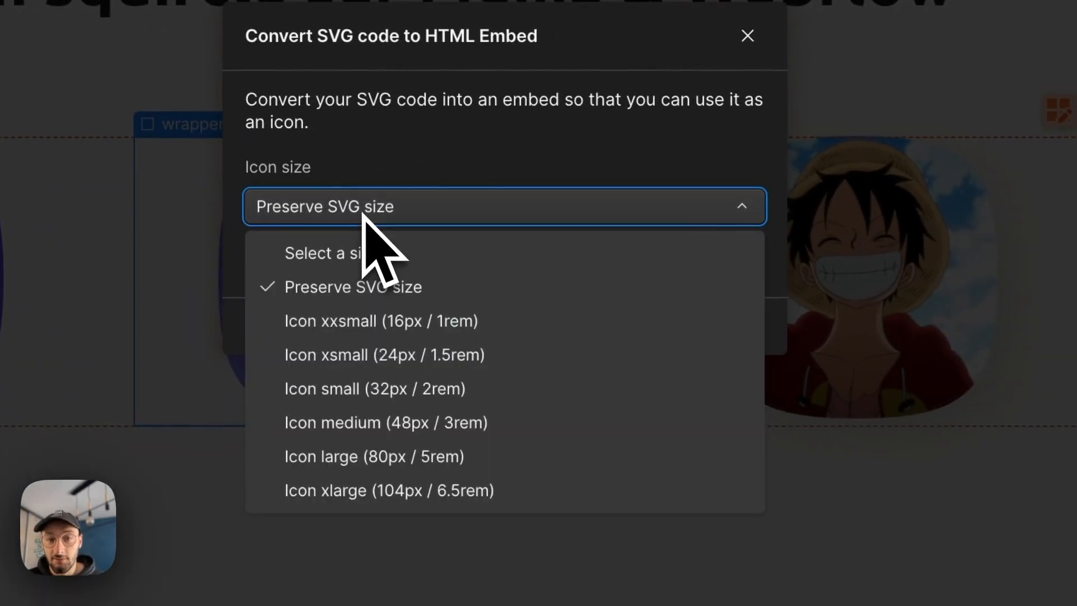
pyautogui.click(406, 218)
pyautogui.click(712, 263)
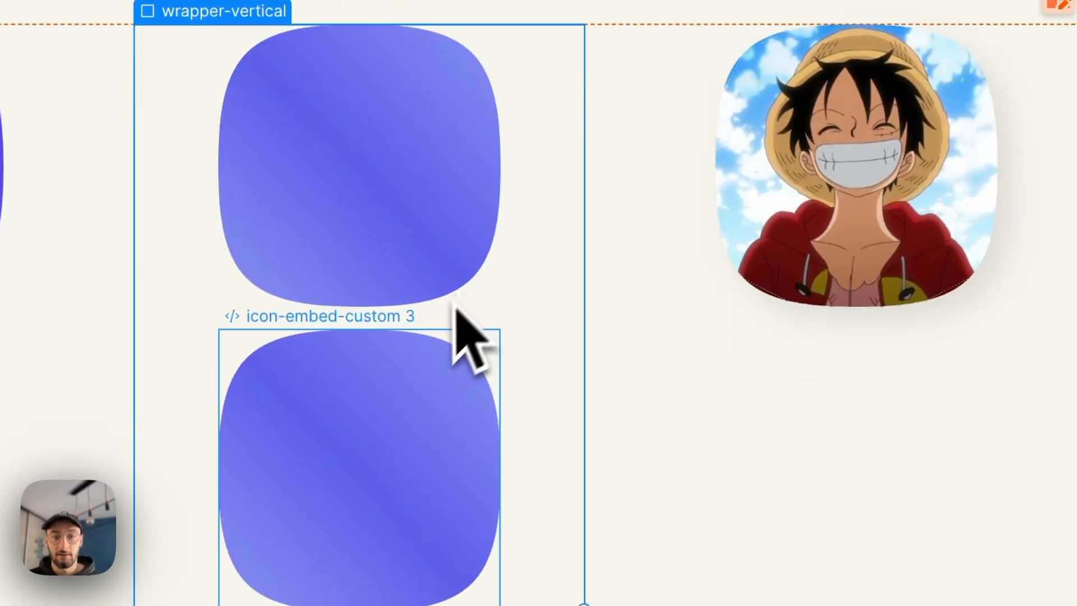
# - Delete the duplicate gradient squircle embed from the middle column
pyautogui.click(379, 426)
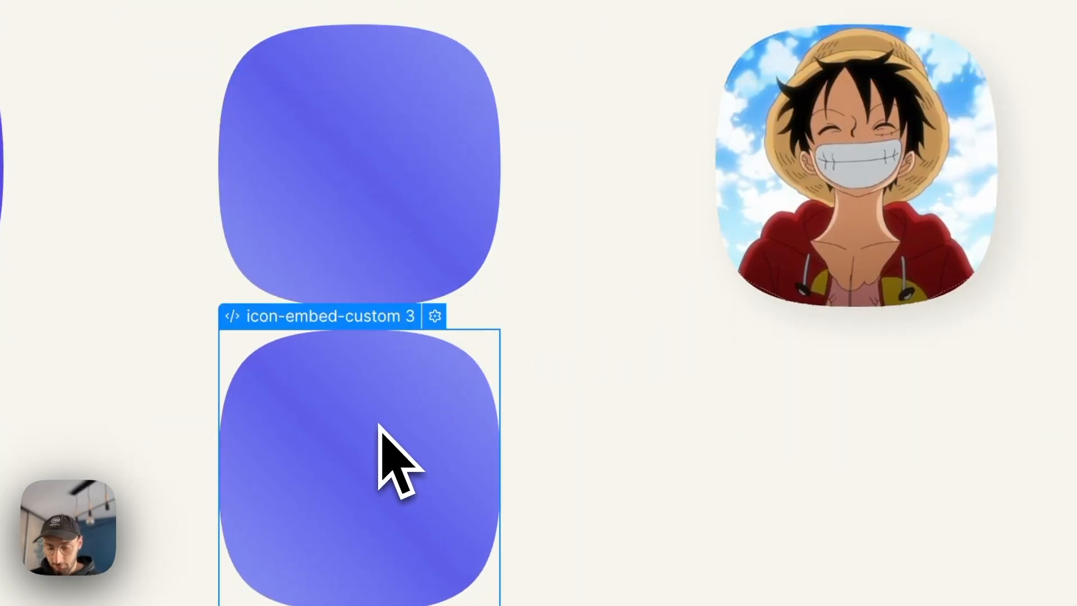
pyautogui.press('Delete')
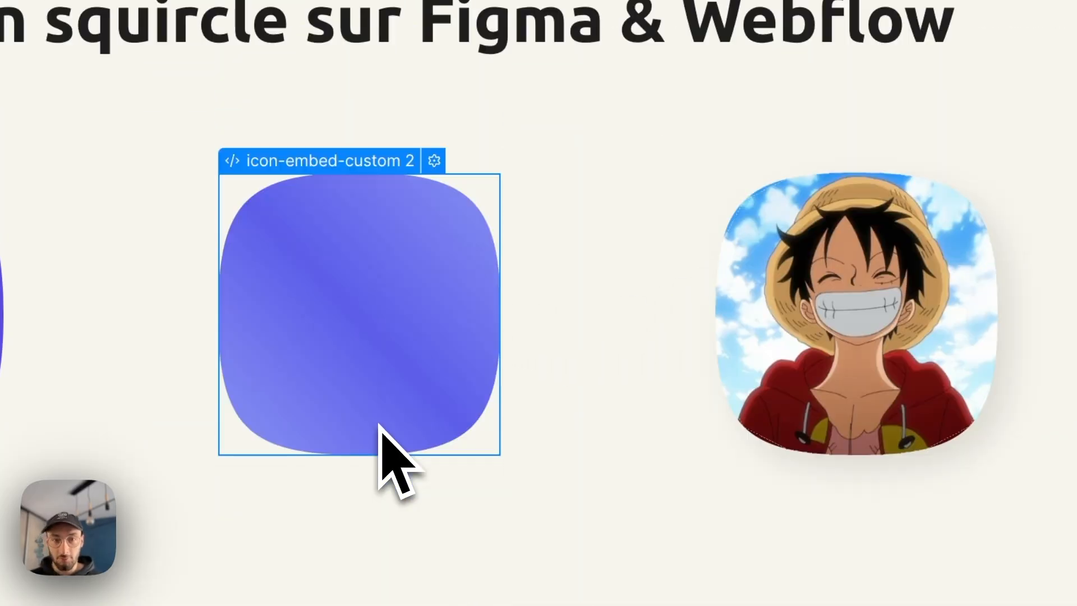
# - Examine the image-filled squircle's embed code and the settings of the Luffy image asset that its pattern references
pyautogui.click(781, 364)
pyautogui.click(817, 280)
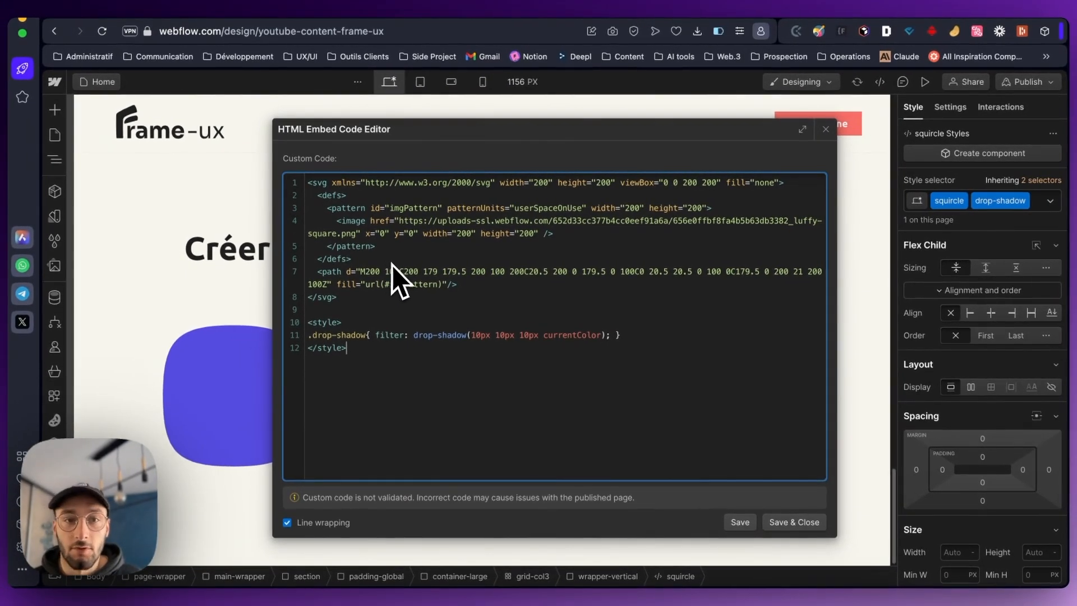
pyautogui.click(54, 268)
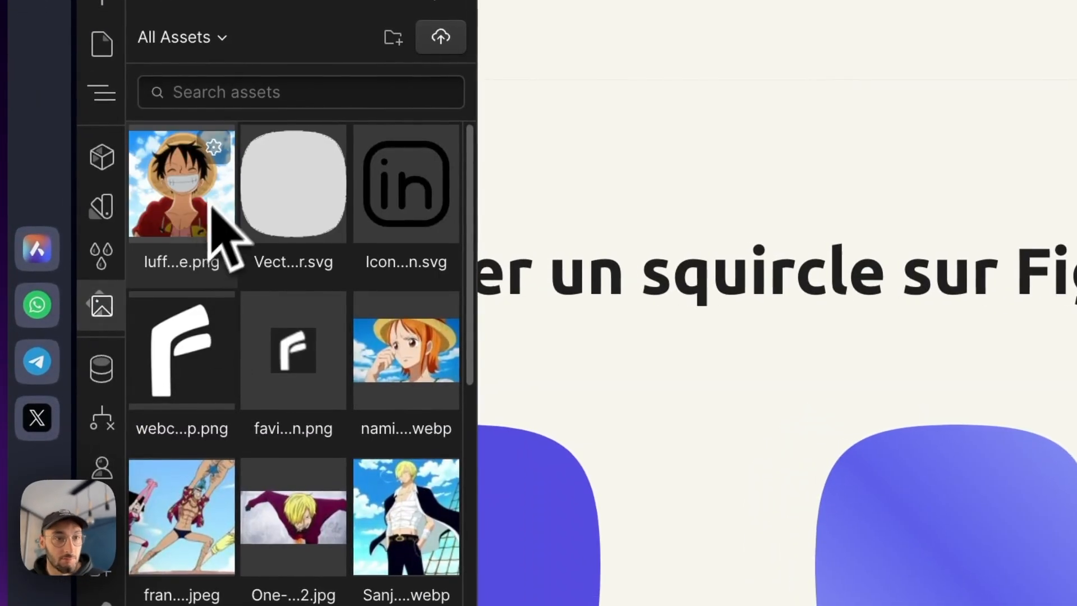
pyautogui.click(213, 148)
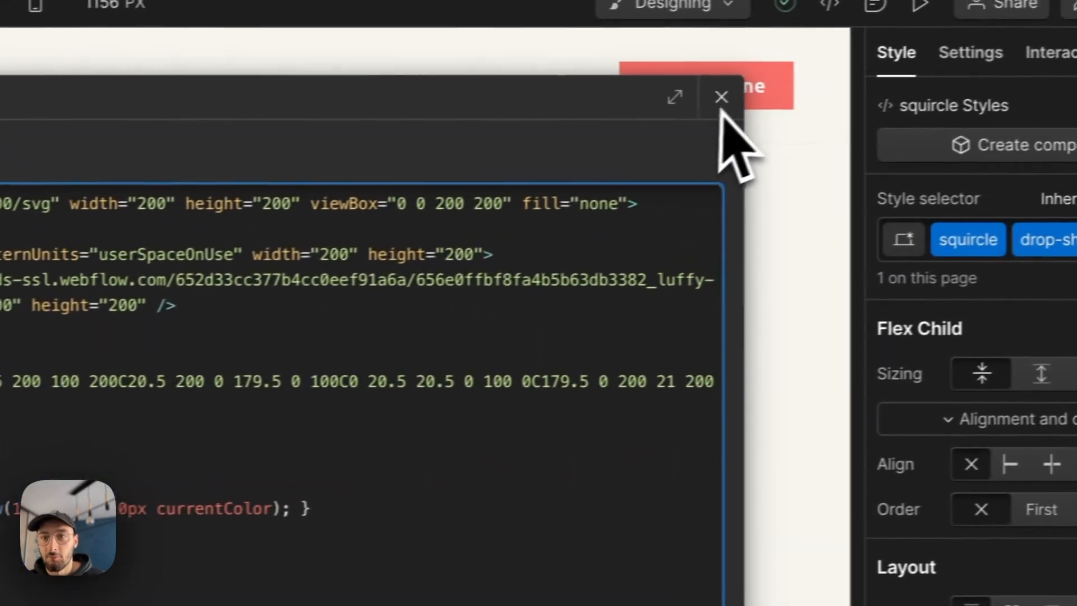
pyautogui.click(982, 64)
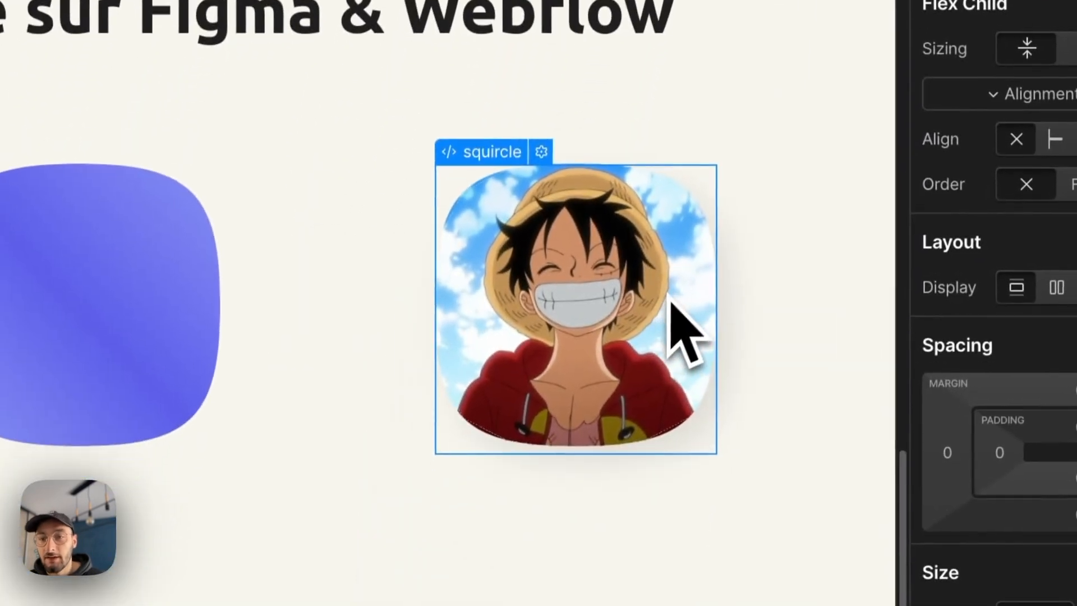
pyautogui.click(667, 497)
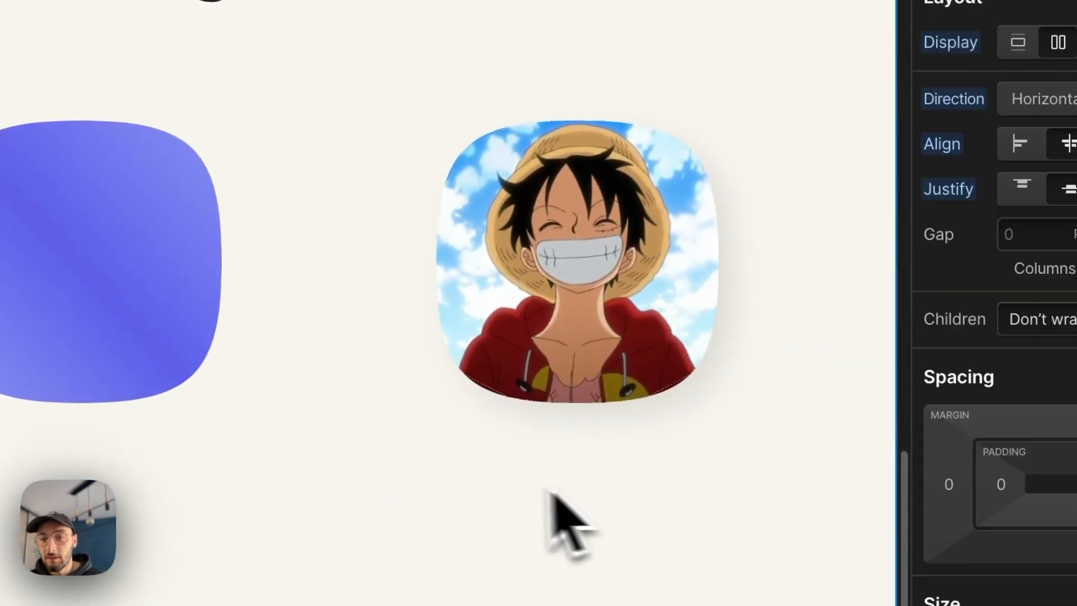
# - Inspect the drop-shadow style rule in the image-filled squircle's embed code
pyautogui.click(611, 356)
pyautogui.click(548, 108)
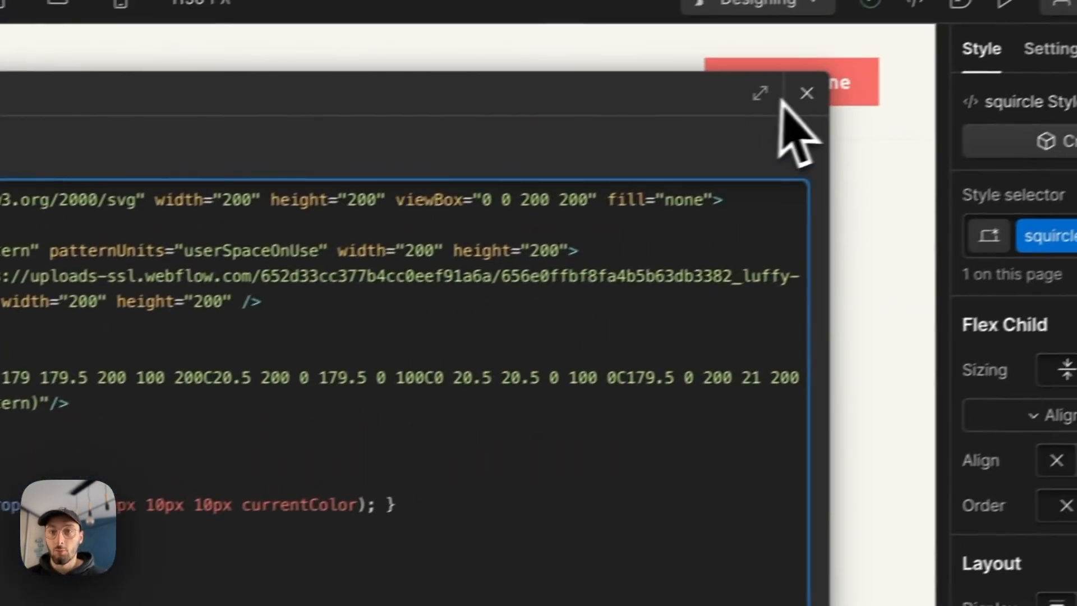
pyautogui.click(805, 93)
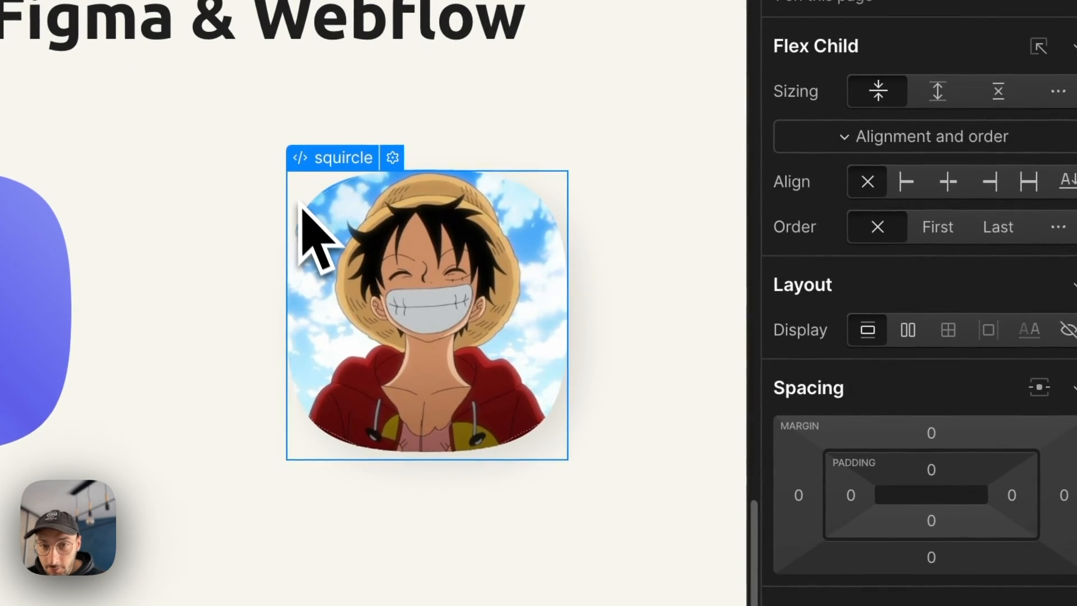
# - Try an outer box shadow in black at 100% opacity on the image-filled squircle embed
pyautogui.scroll(-15, 881, 443)
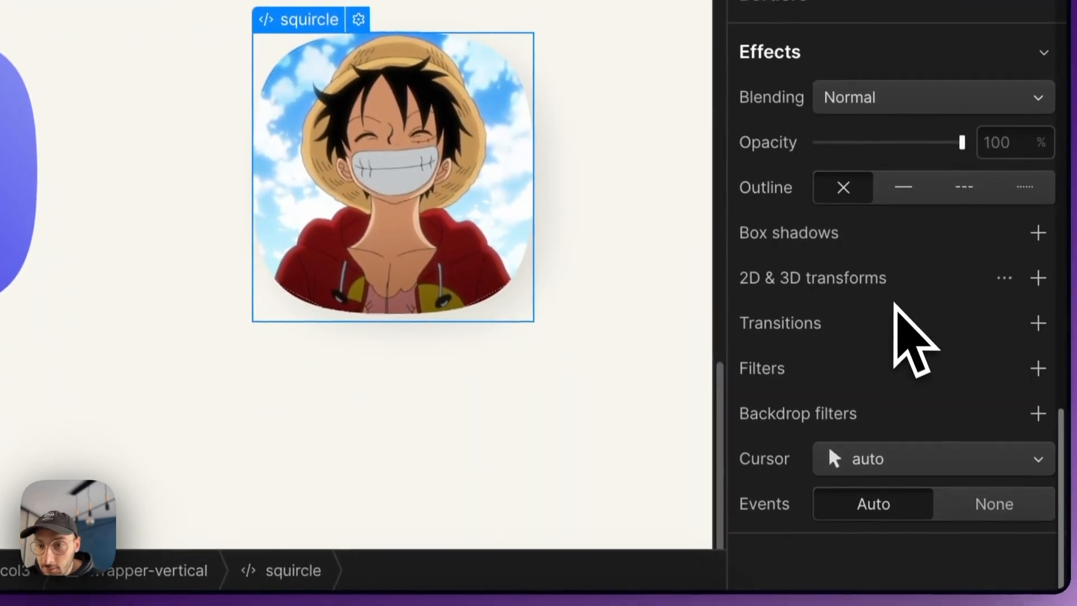
pyautogui.click(1037, 227)
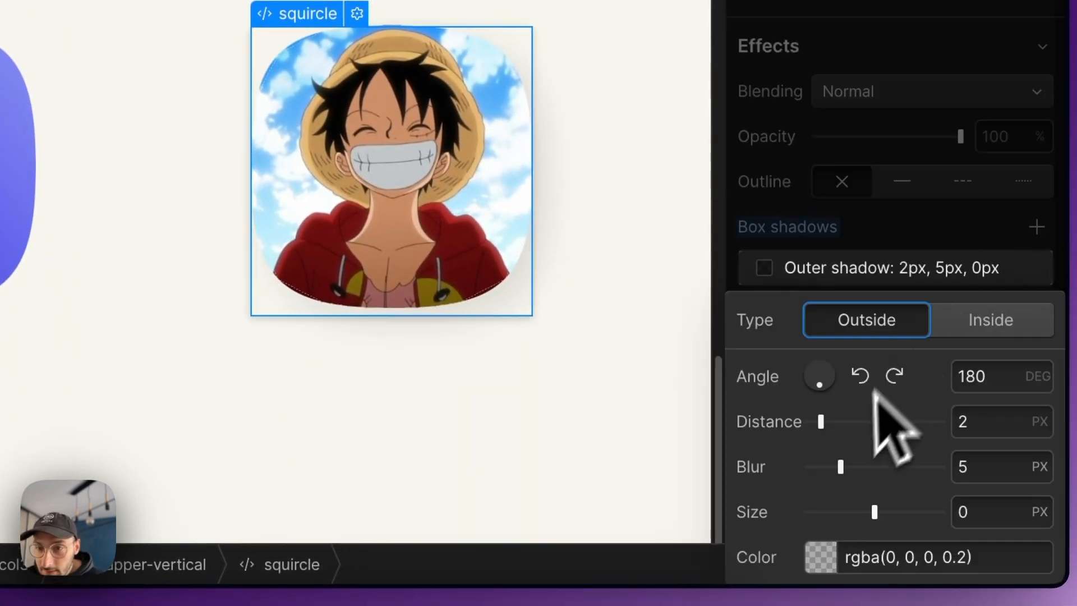
pyautogui.click(830, 555)
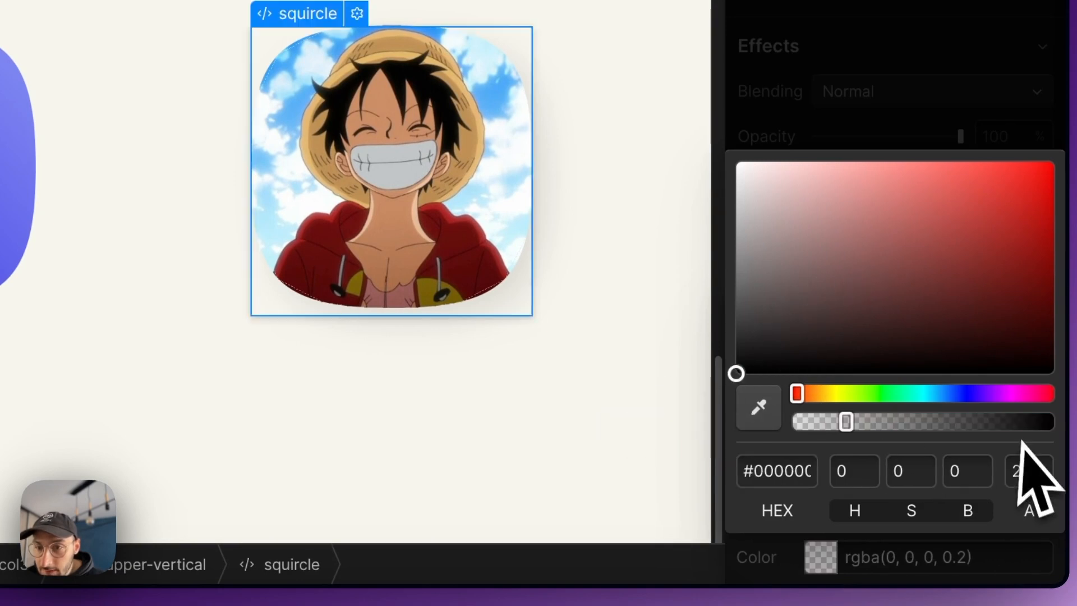
pyautogui.click(1030, 472)
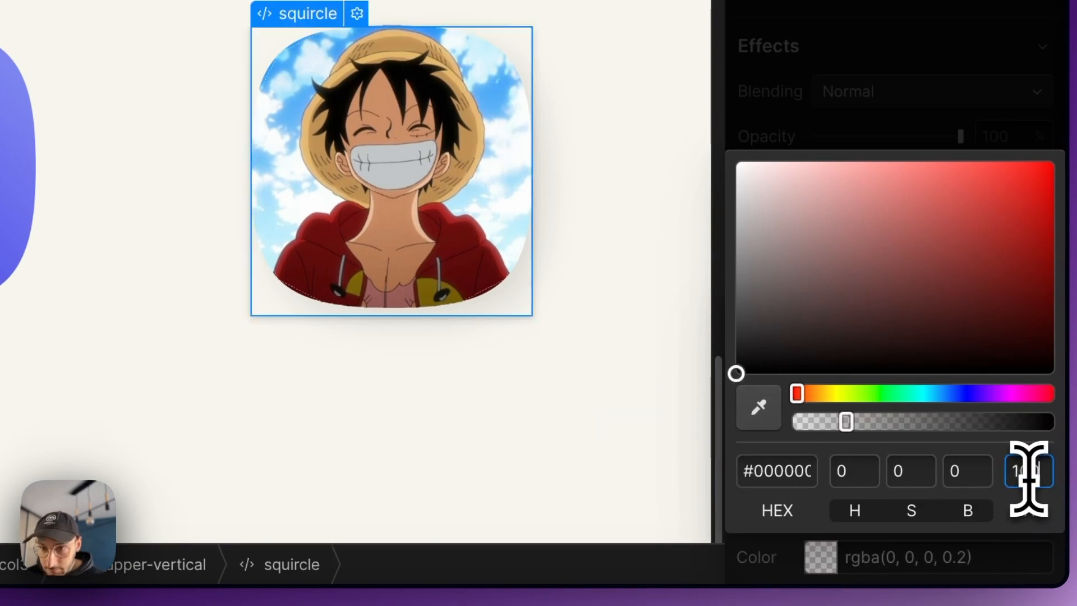
pyautogui.write('100')
pyautogui.press('Return')
pyautogui.click(884, 116)
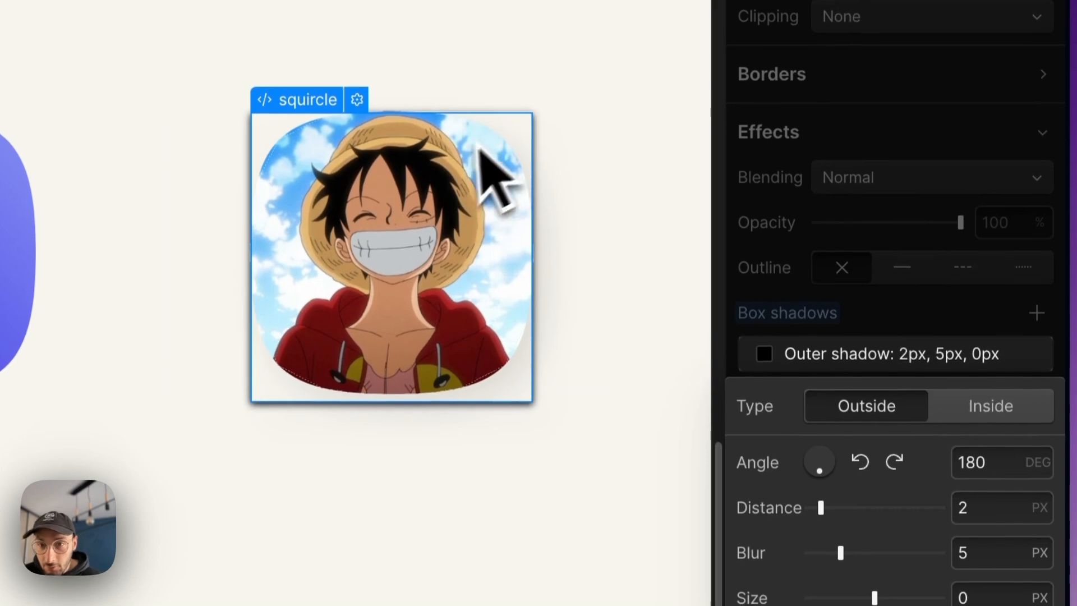
pyautogui.click(477, 147)
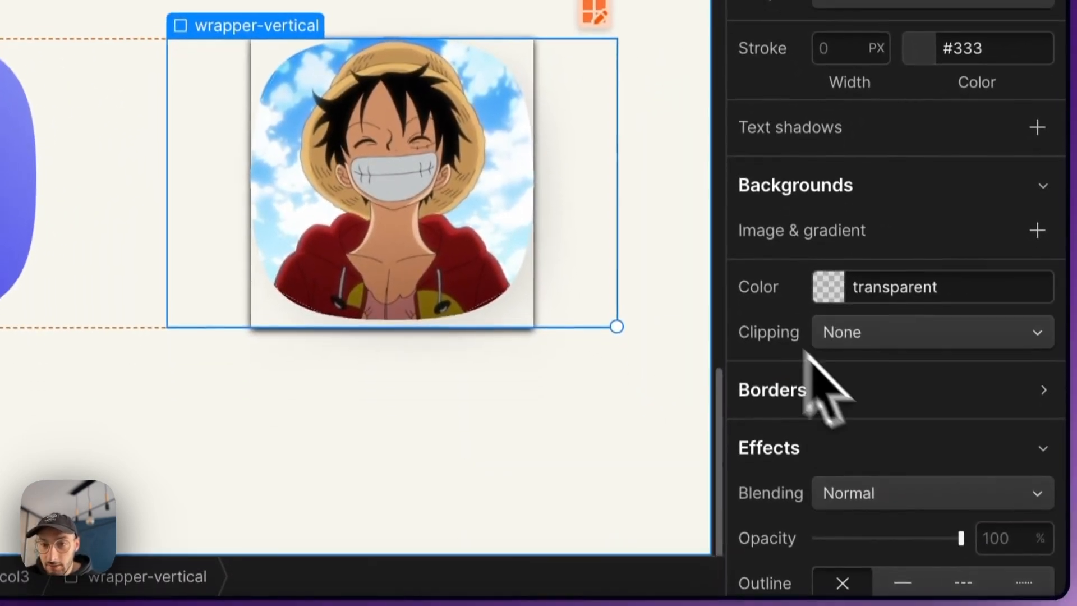
# - Remove the outer box shadow from the image-filled squircle embed
pyautogui.click(516, 214)
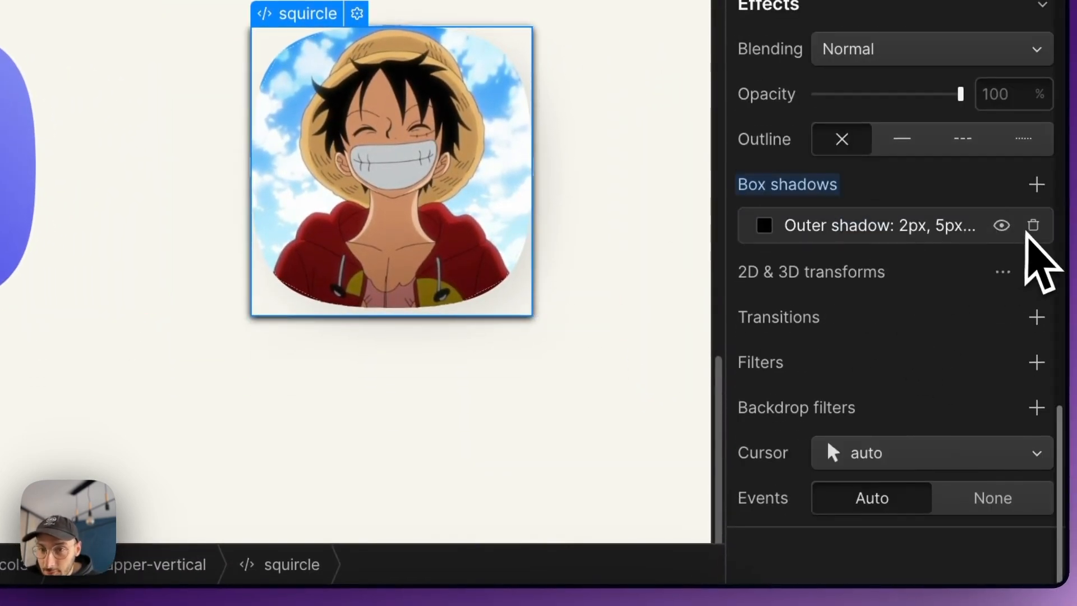
pyautogui.click(1034, 225)
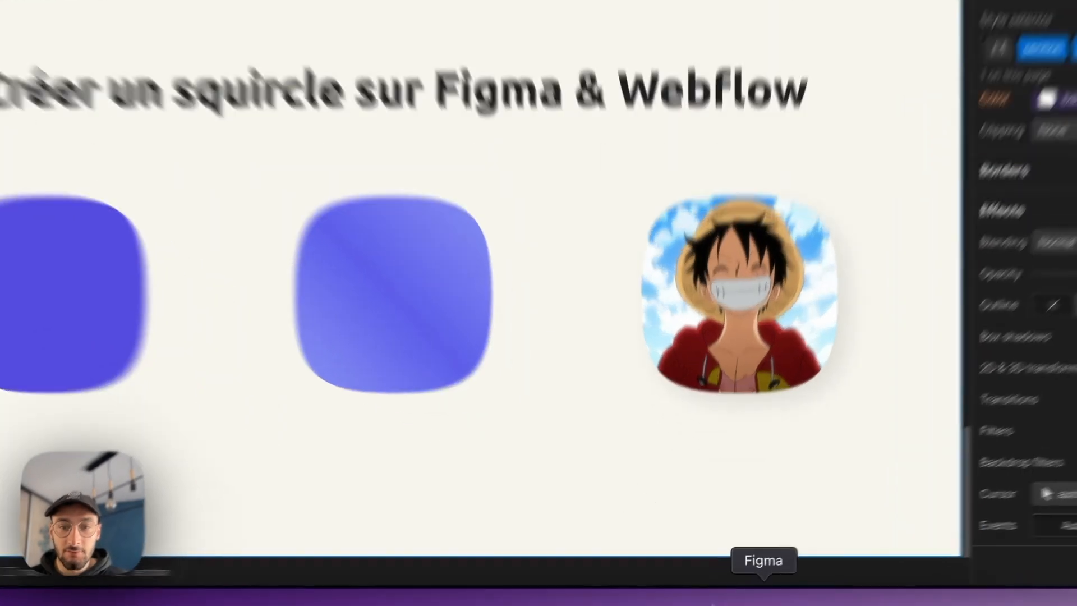
# - Switch to Figma and look over the squircle examples, from the FIN shapes back to the initial SQUIRCLE comparison
pyautogui.click(748, 594)
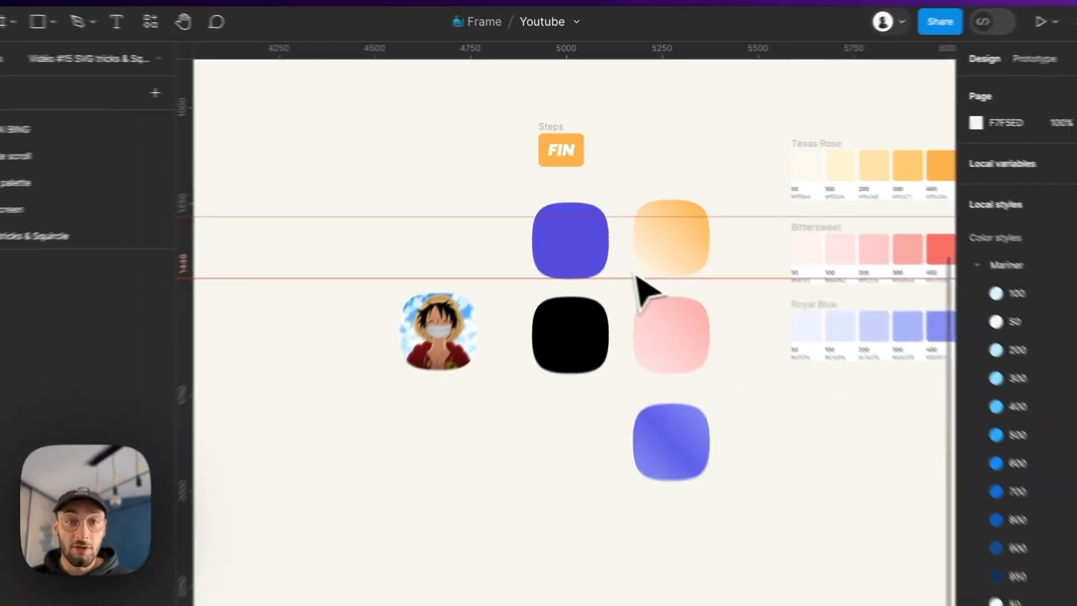
pyautogui.scroll(-10, 668, 413)
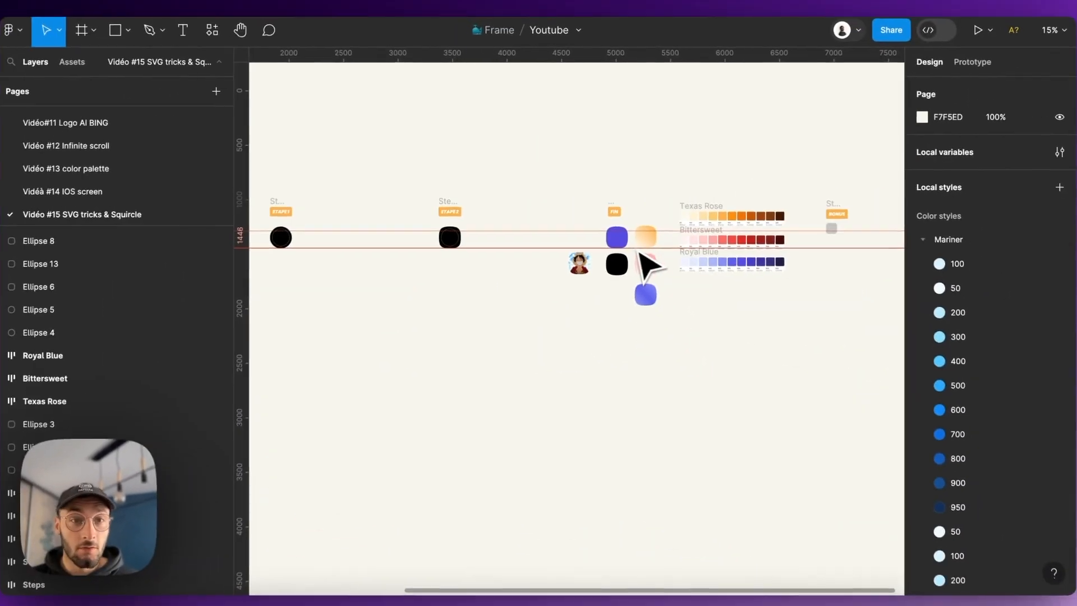
pyautogui.scroll(7, 354, 247)
pyautogui.scroll(-5, 570, 252)
pyautogui.scroll(8, 377, 245)
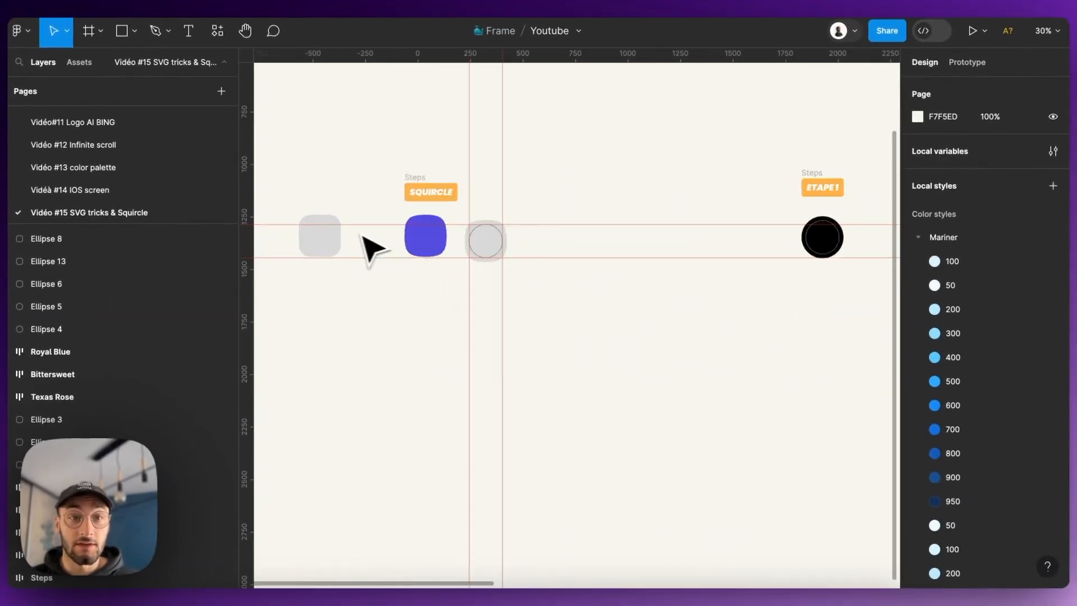
pyautogui.scroll(5, 538, 231)
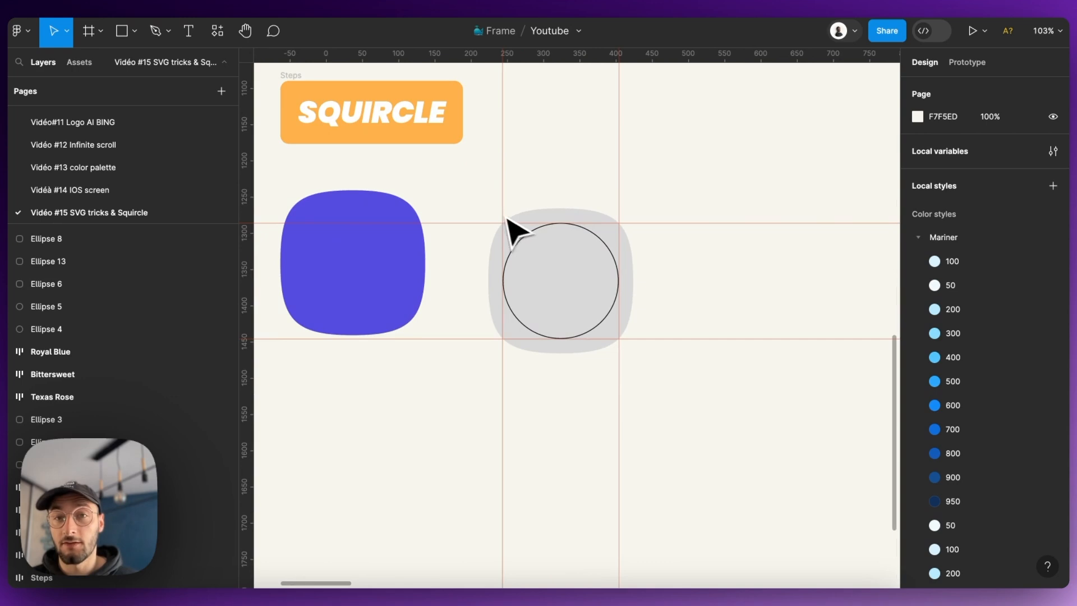
pyautogui.scroll(-6, 460, 248)
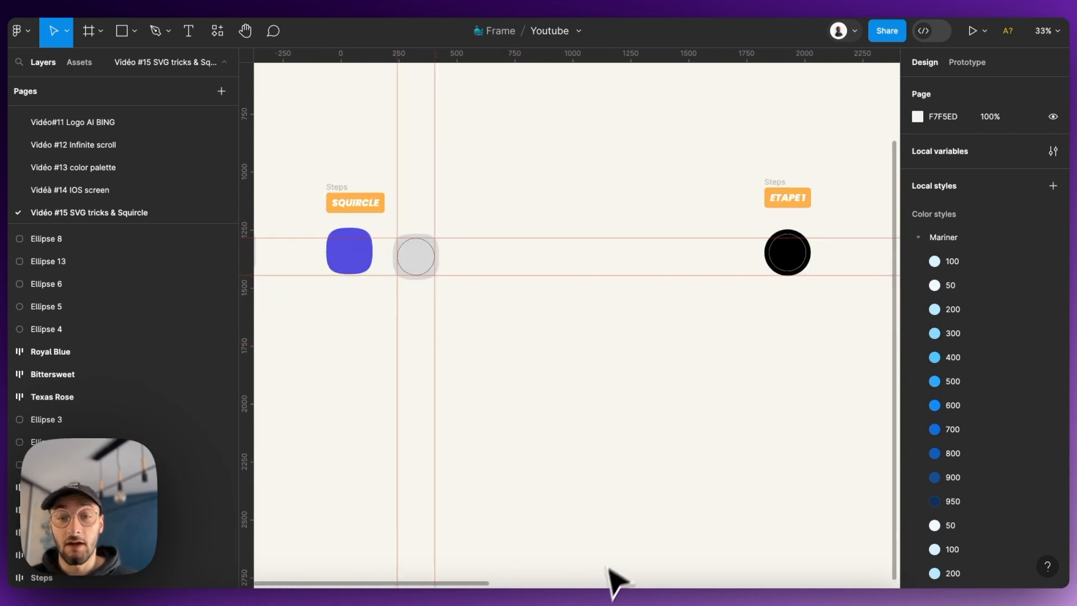